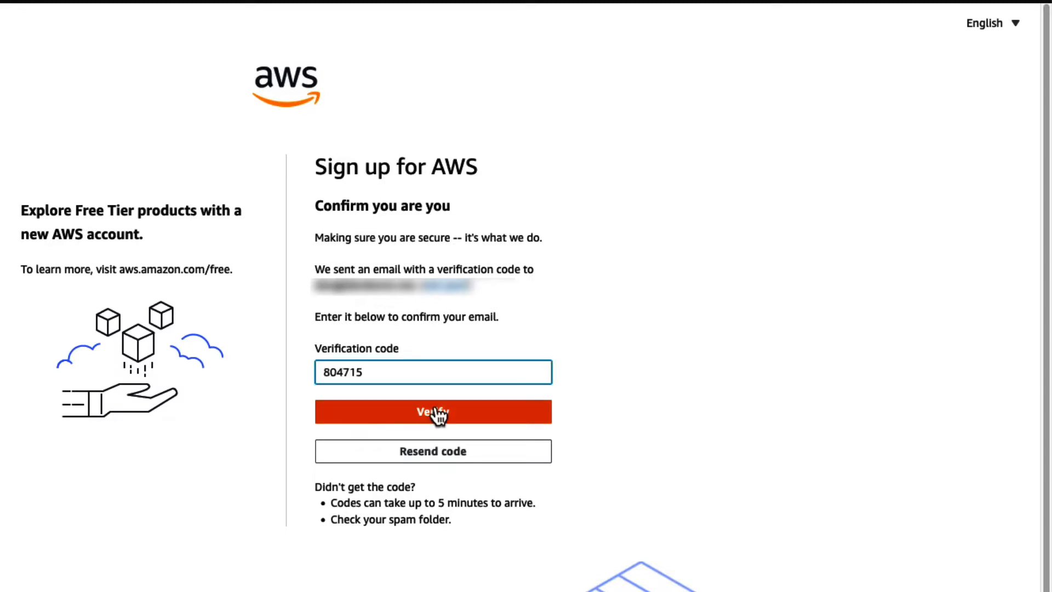
- Submit the e-mail verification code, and set and confirm the root user password for the new AWS account
click(433, 407)
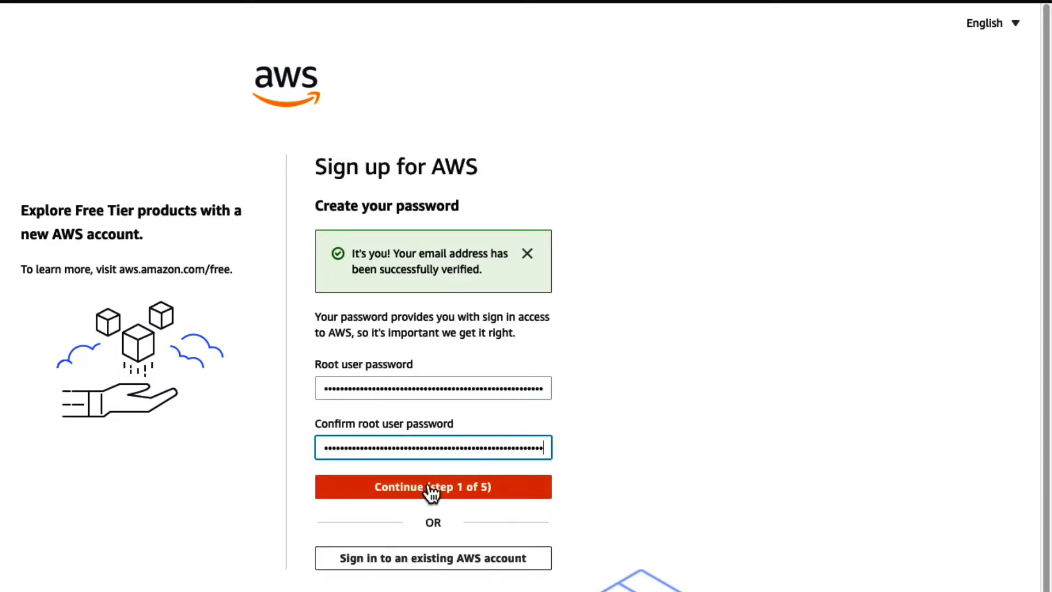
click(432, 486)
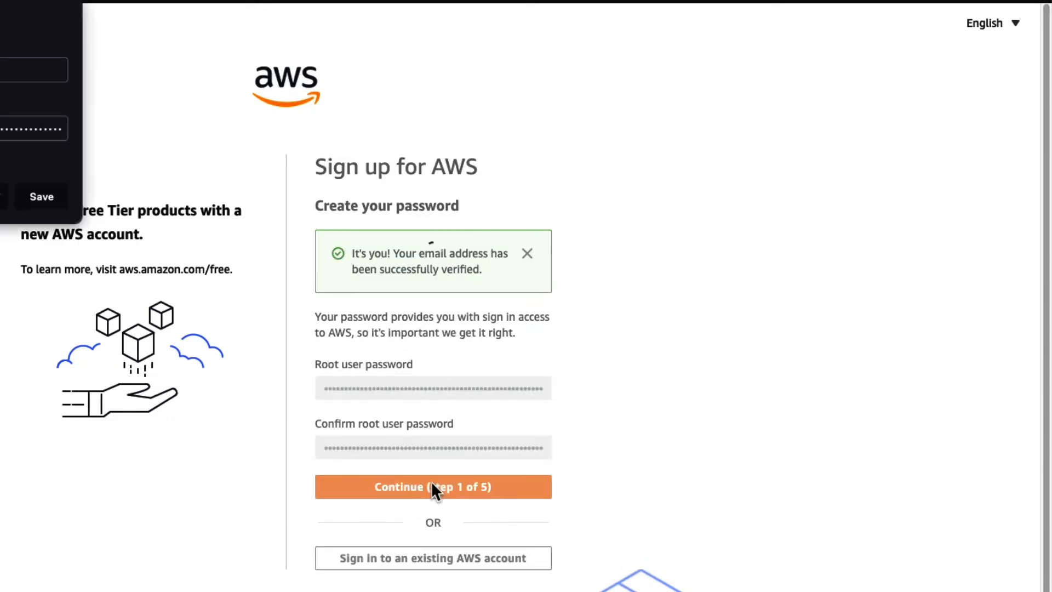
scroll(346, 296, down, 1)
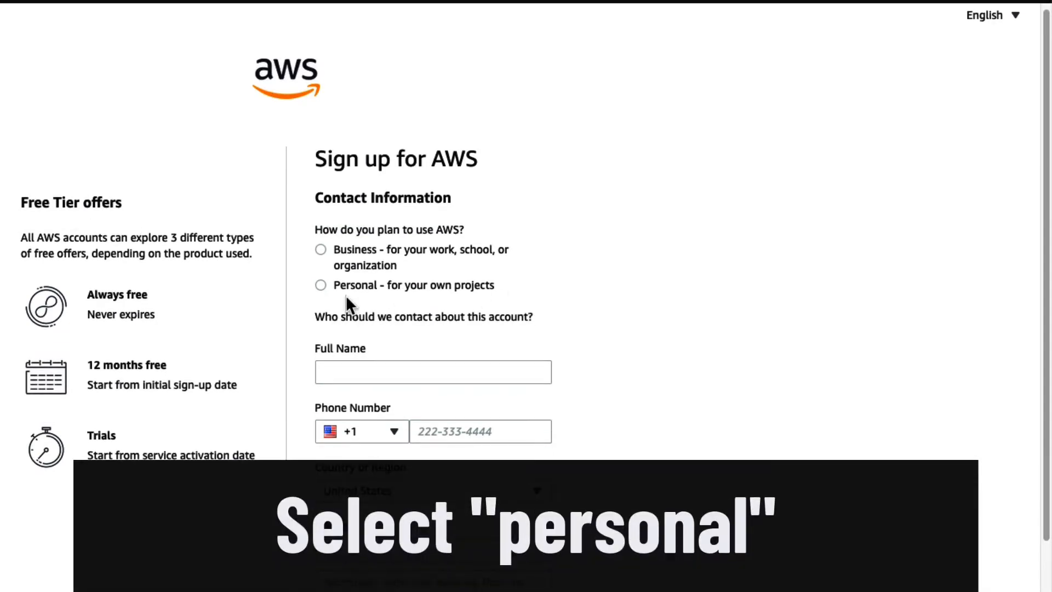
scroll(366, 281, up, 1)
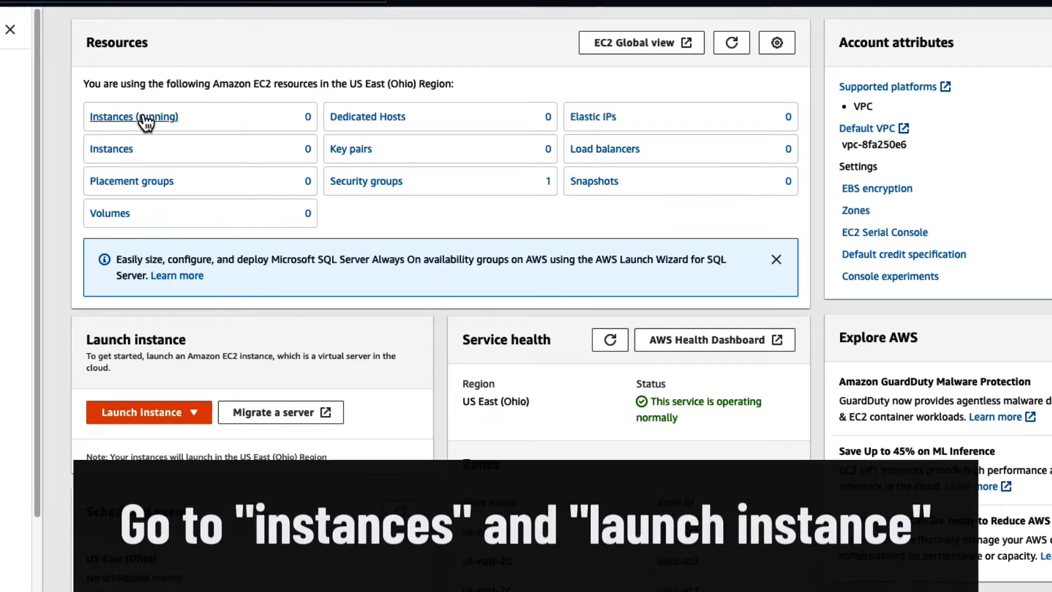
- Start launching a new EC2 instance from the running instances list and name it with the owner's full name
click(146, 116)
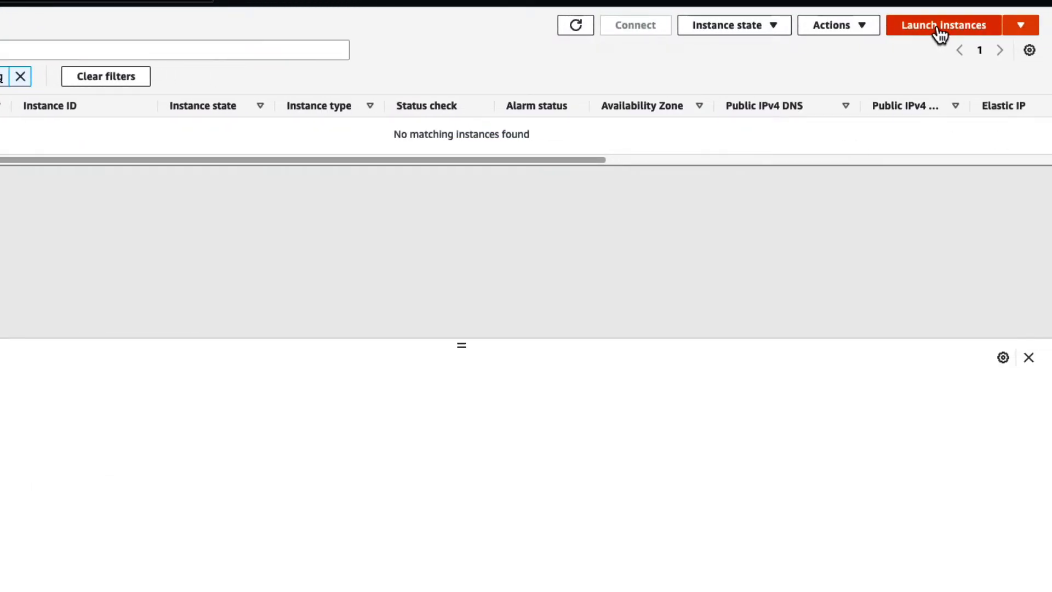
click(939, 32)
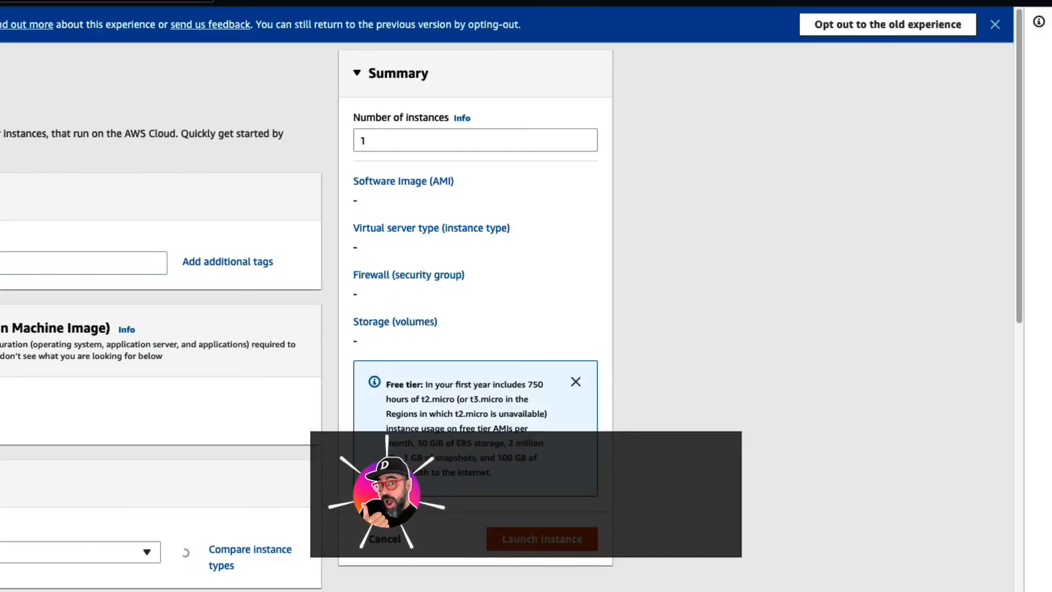
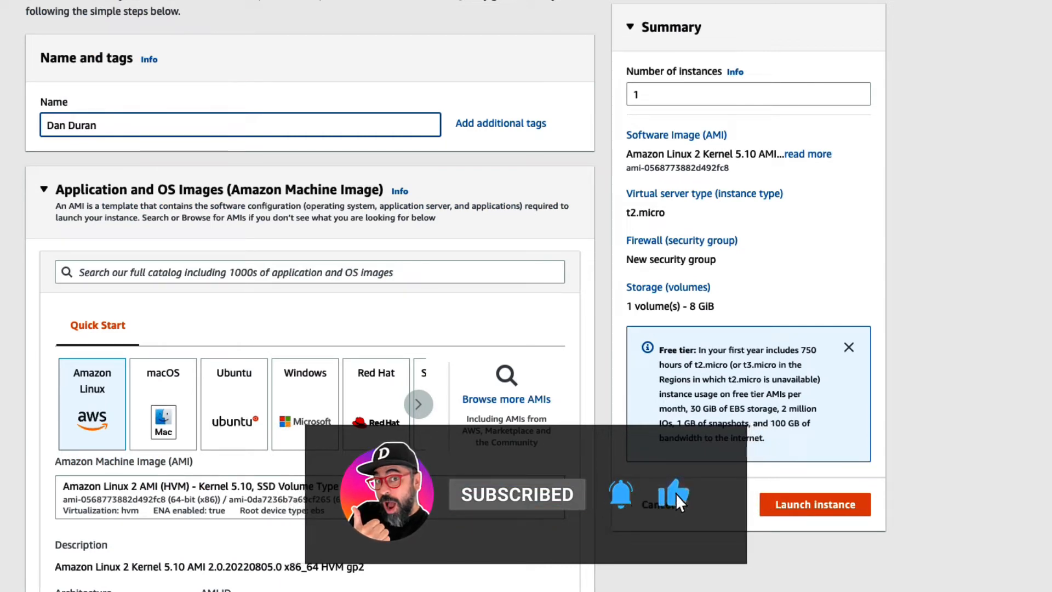
- Find "debian 11" among the AWS Marketplace AMIs and select the Debian 11 image published by Debian for amd64
scroll(556, 237, down, 3)
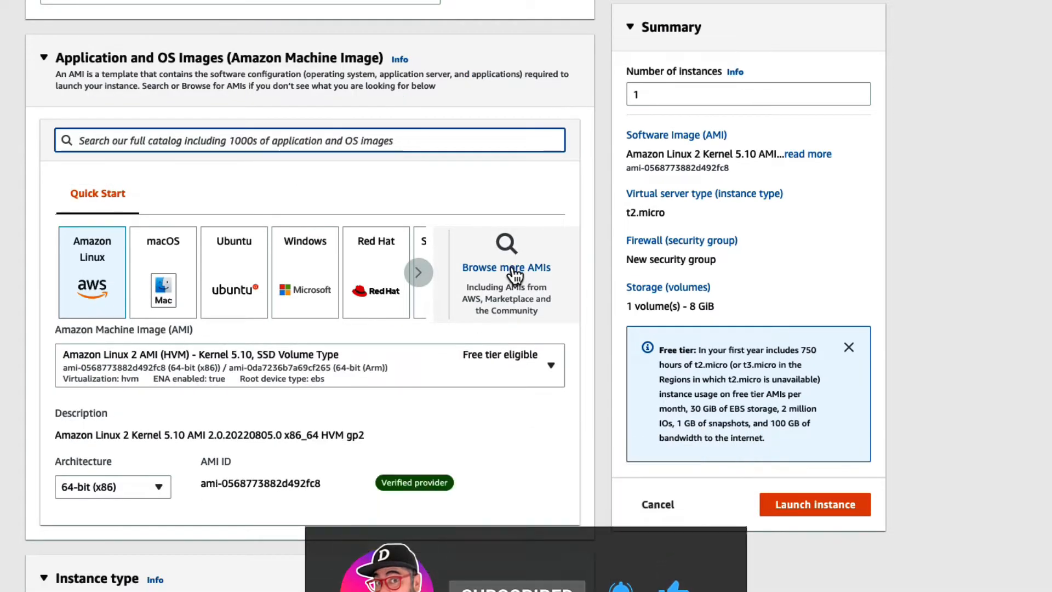
click(507, 265)
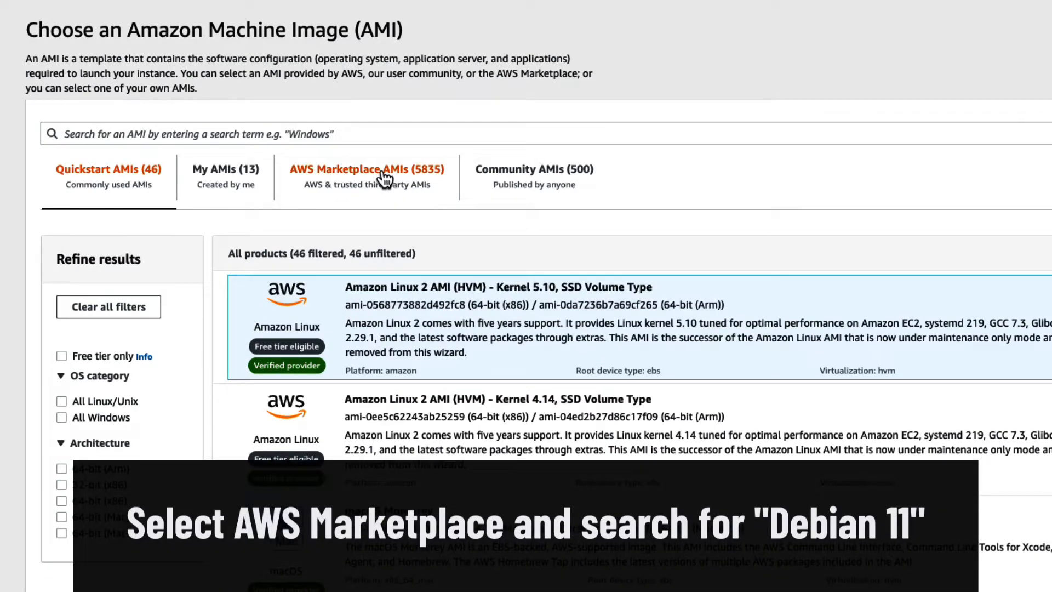
click(386, 178)
click(354, 117)
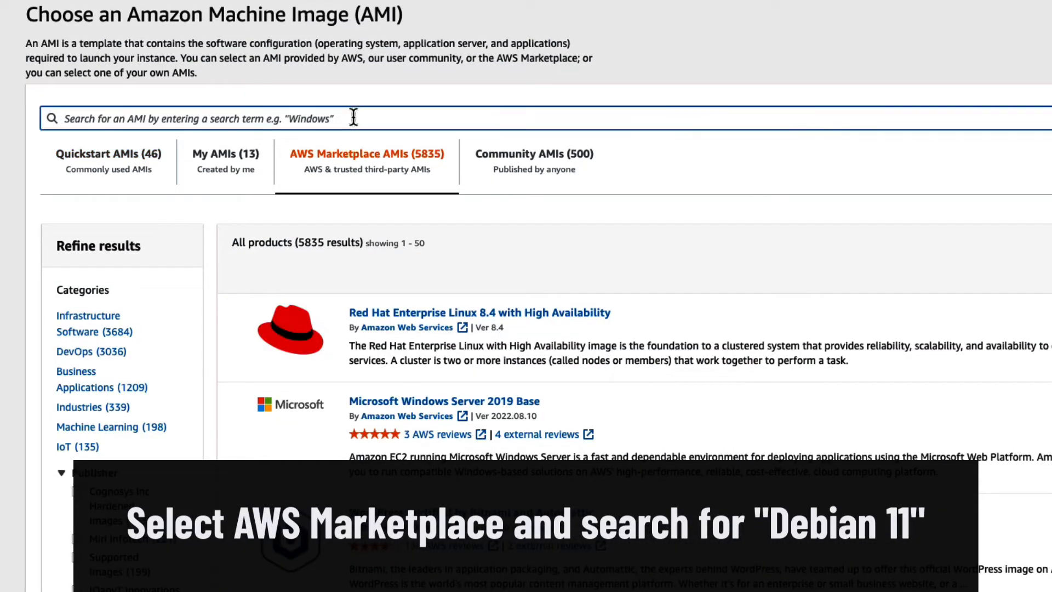
text(debian 11)
key(Return)
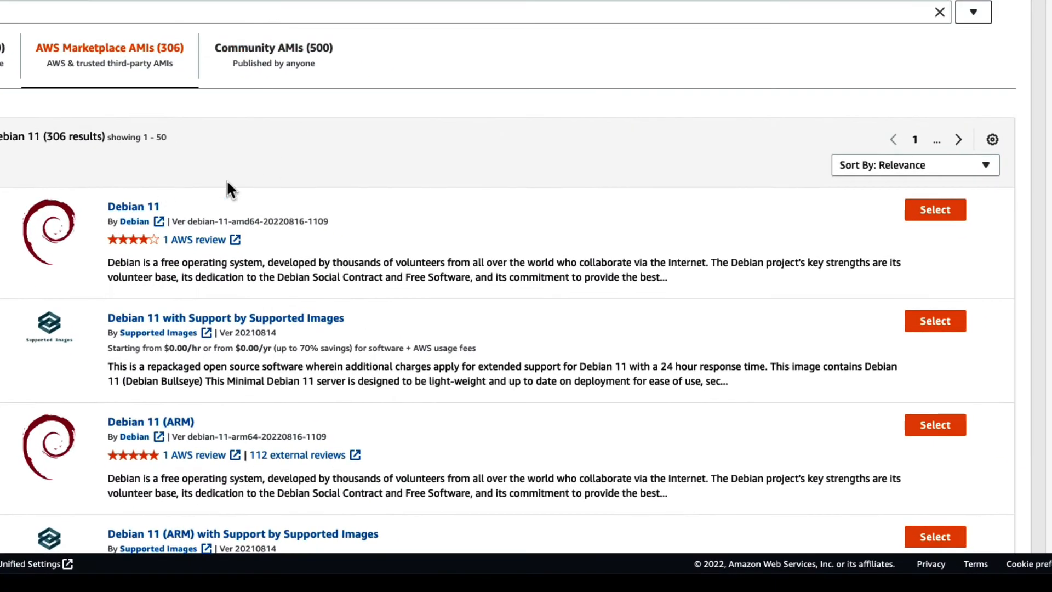
click(938, 211)
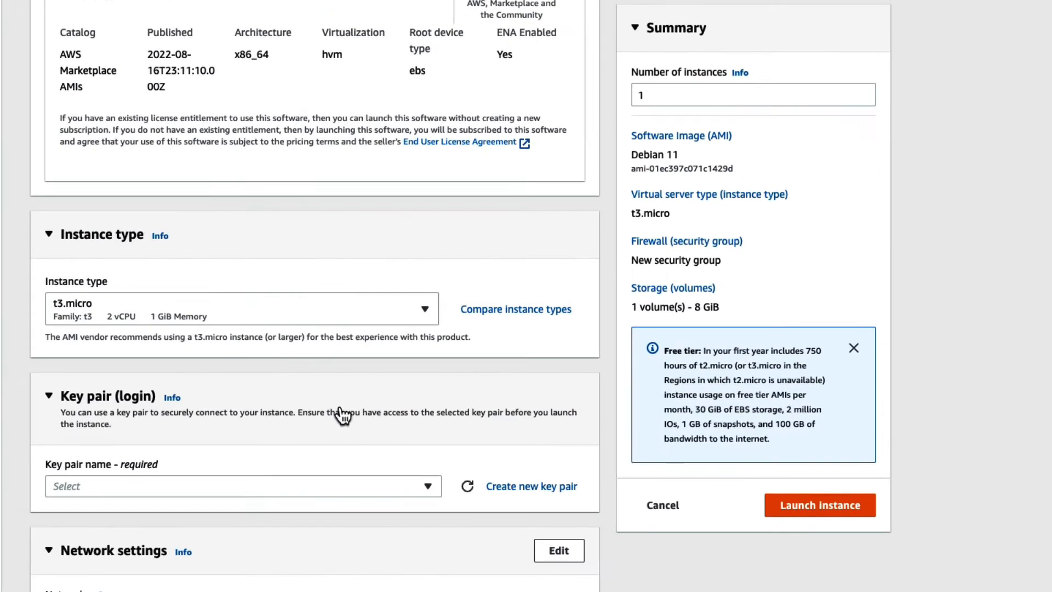
- Set the instance type to the free-tier-eligible t2.micro
click(353, 312)
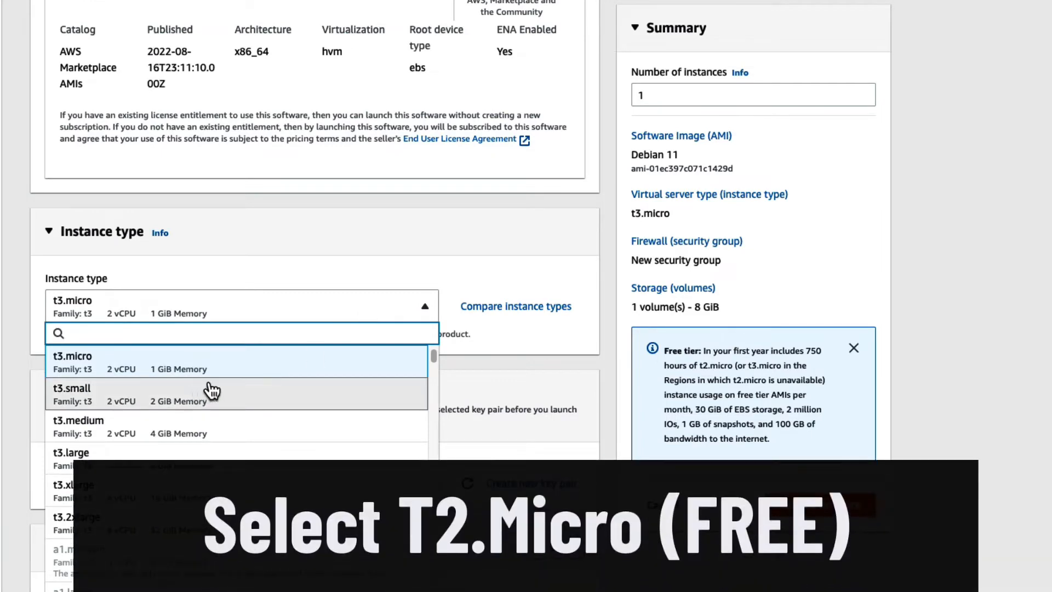
scroll(239, 383, up, 1)
scroll(240, 383, up, 5)
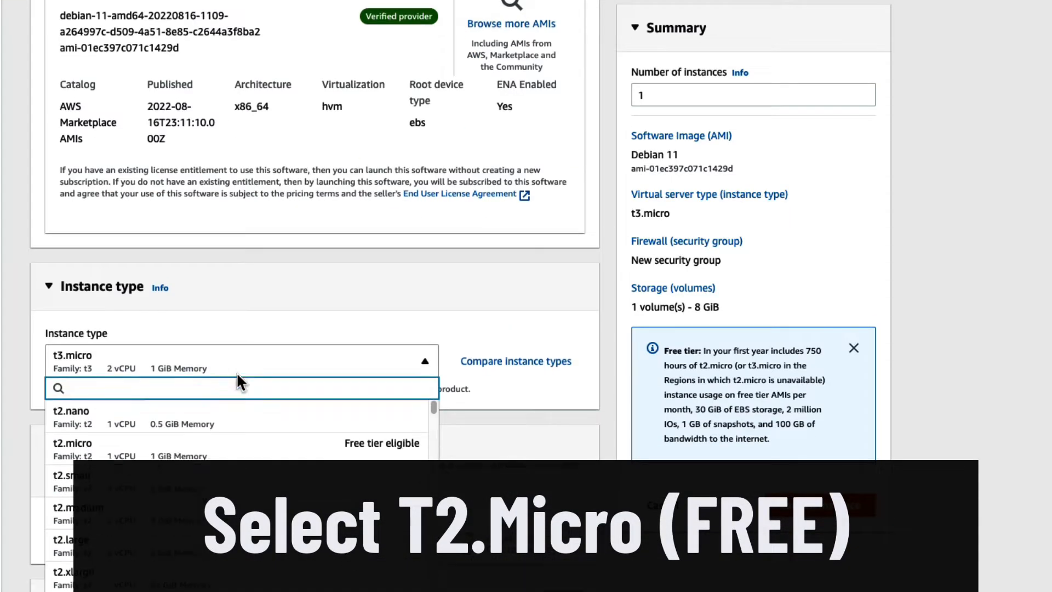
scroll(236, 383, down, 1)
click(294, 393)
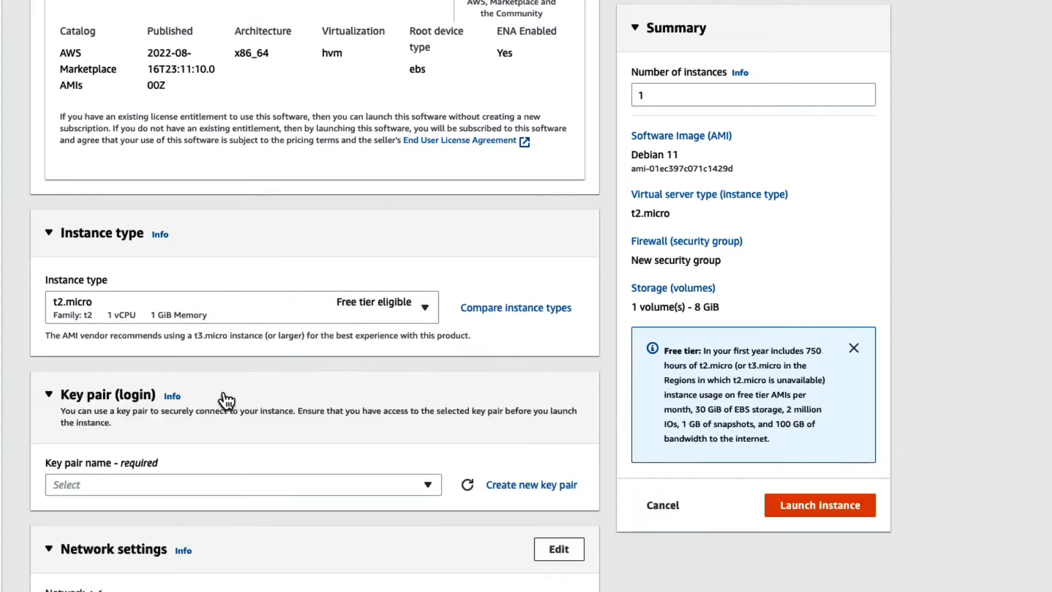
- Create an RSA key pair in .pem format, named with the owner's name plus "-new", and dismiss the downloads list
scroll(505, 367, down, 3)
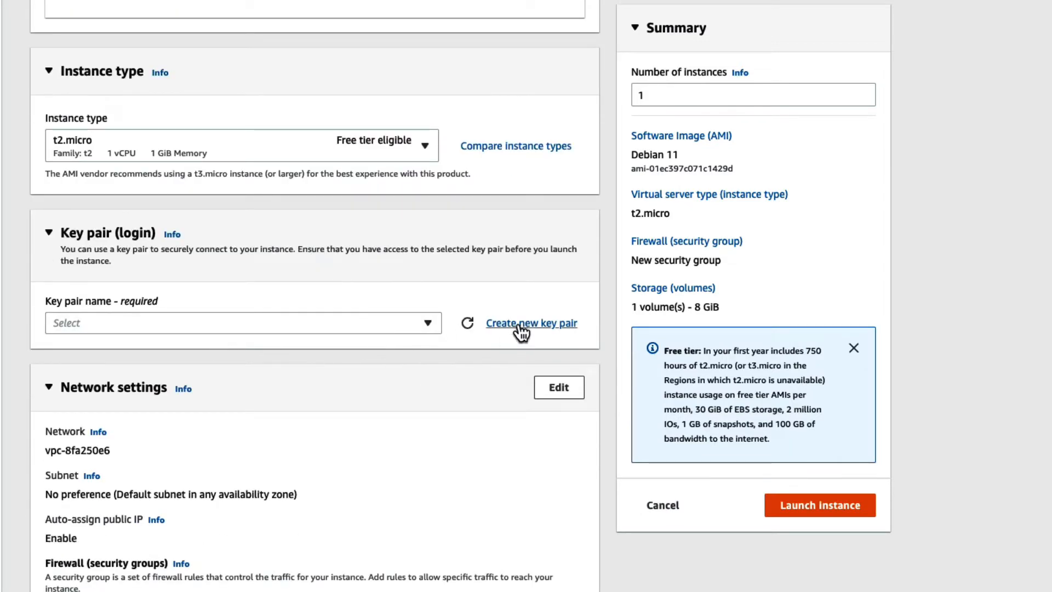
click(518, 323)
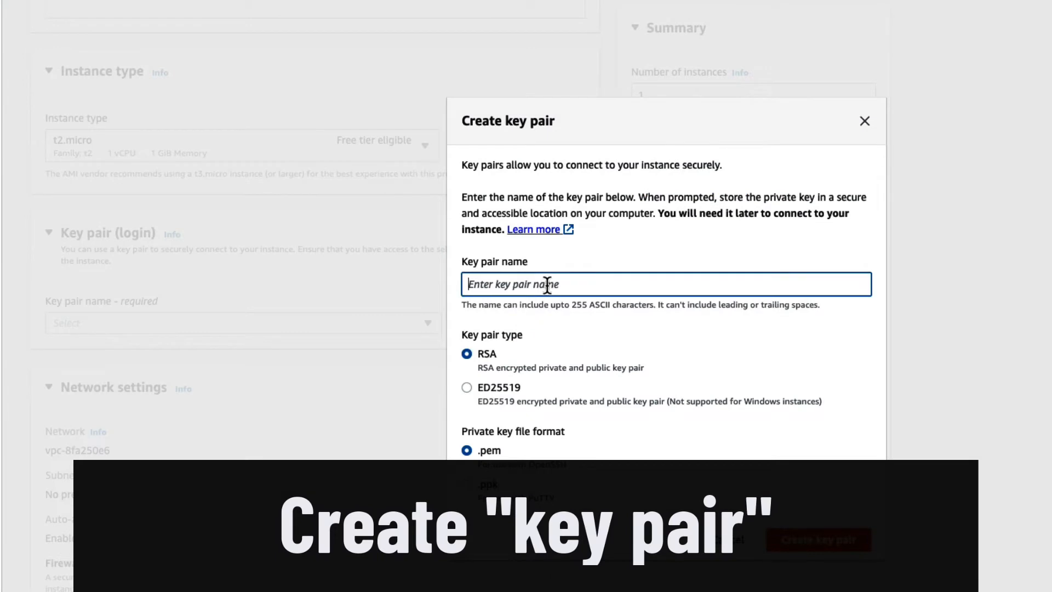
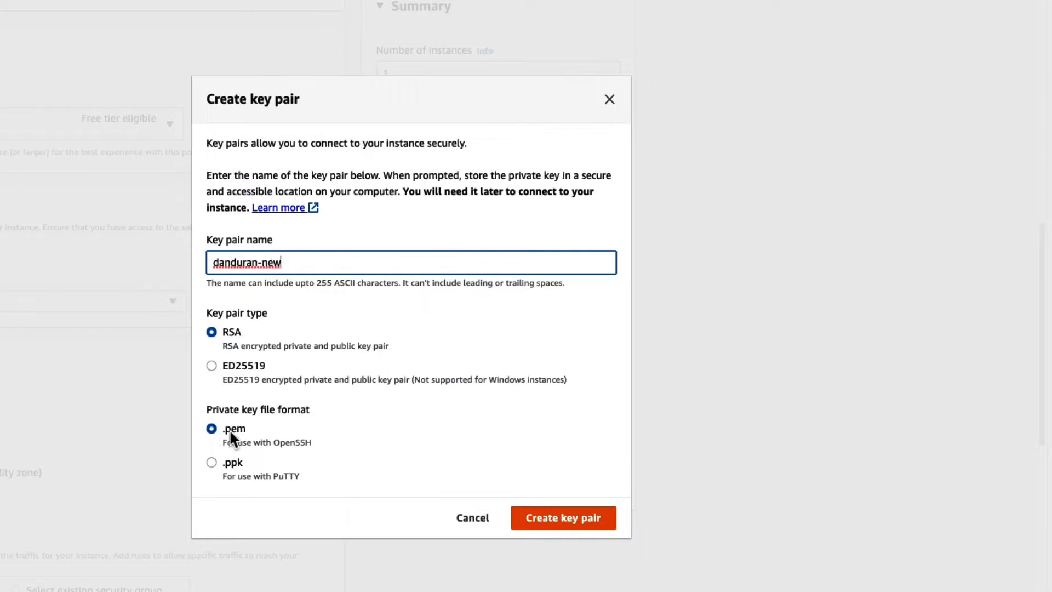
click(569, 519)
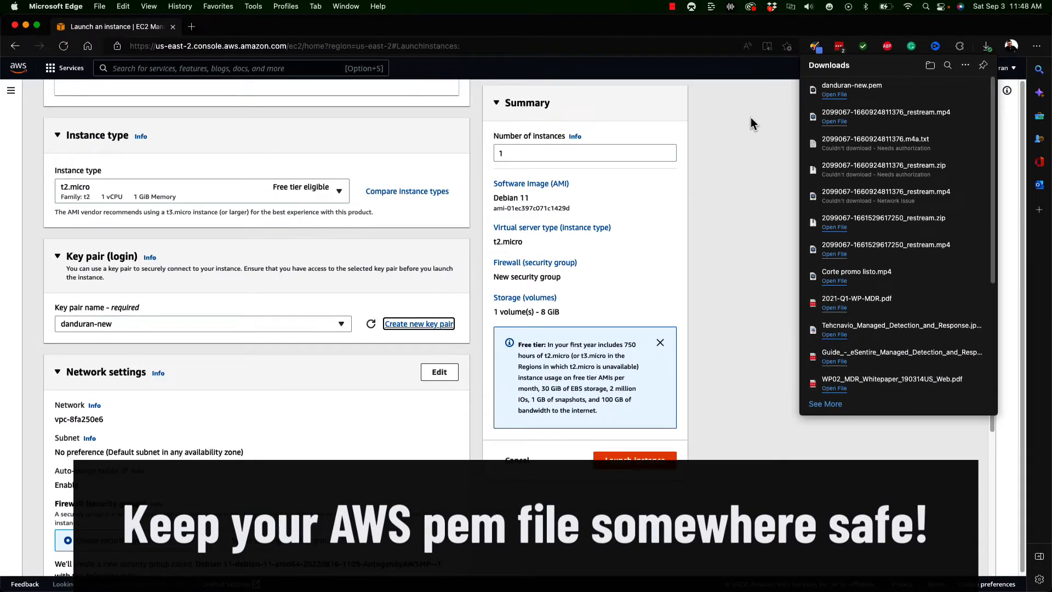
click(750, 117)
- Restrict SSH traffic in the new security group to My IP
scroll(346, 344, down, 5)
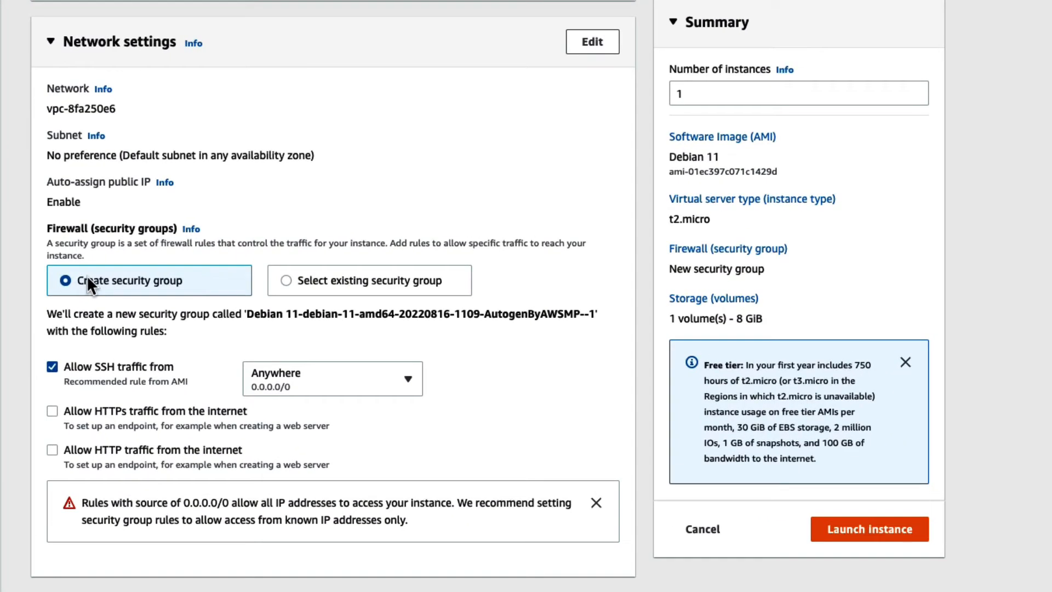
scroll(86, 275, down, 2)
click(381, 255)
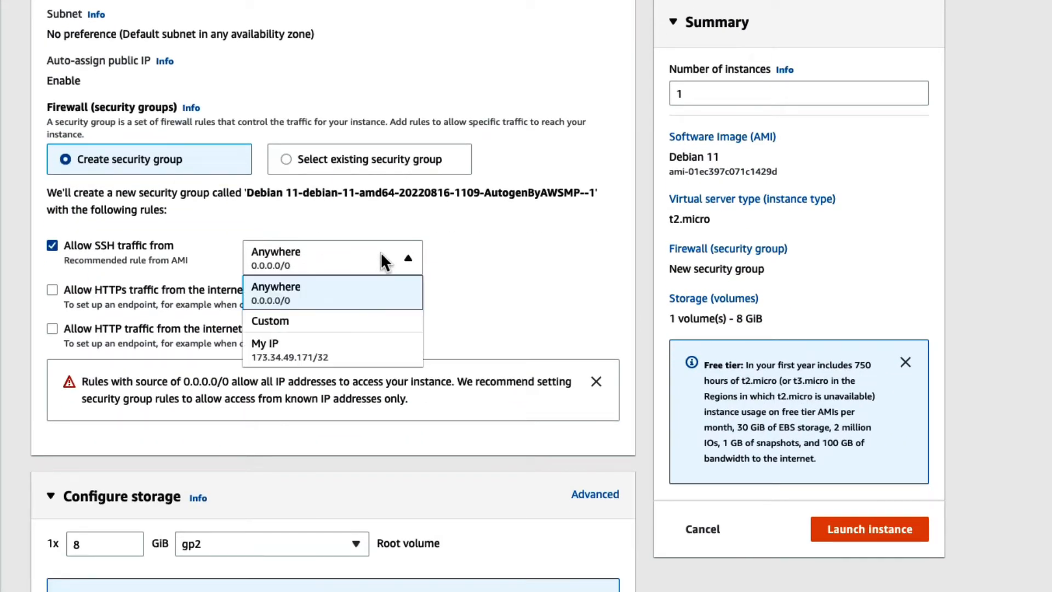
click(272, 351)
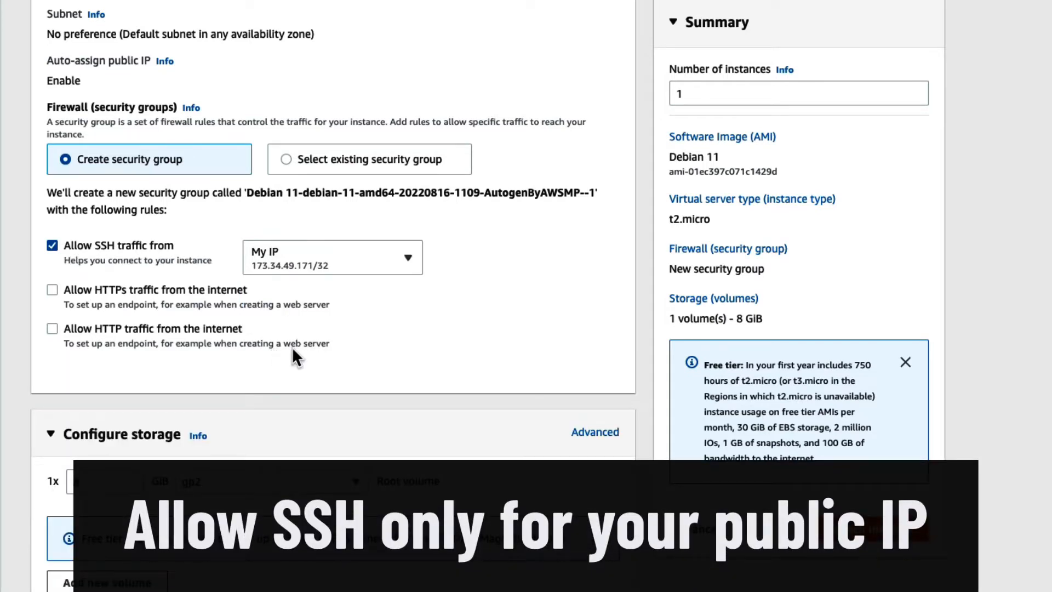
- Review the root volume's storage options, keep 8 GiB gp2, and launch the instance
scroll(250, 362, down, 2)
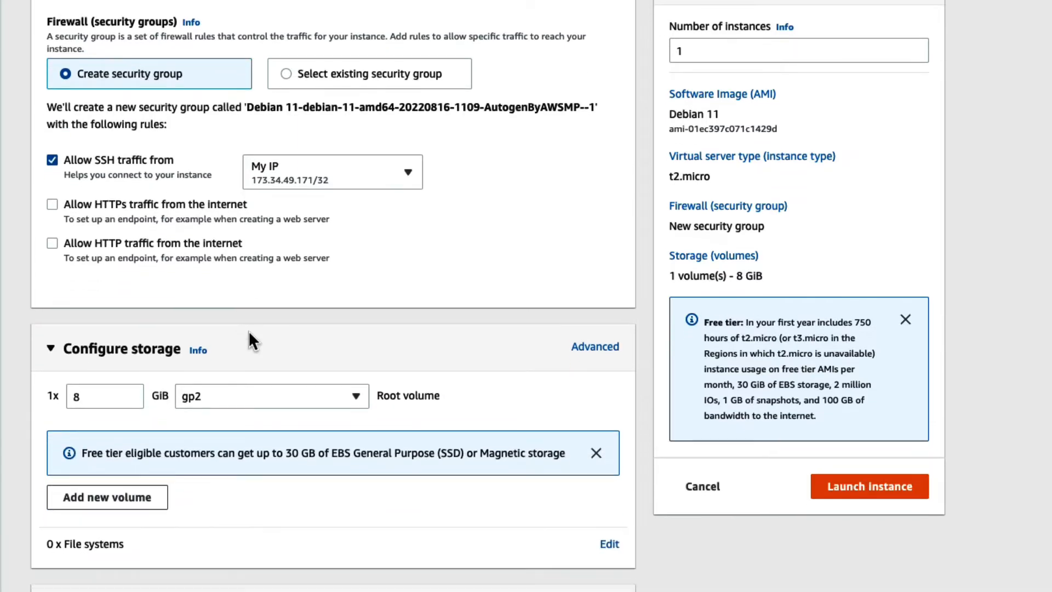
scroll(250, 334, down, 1)
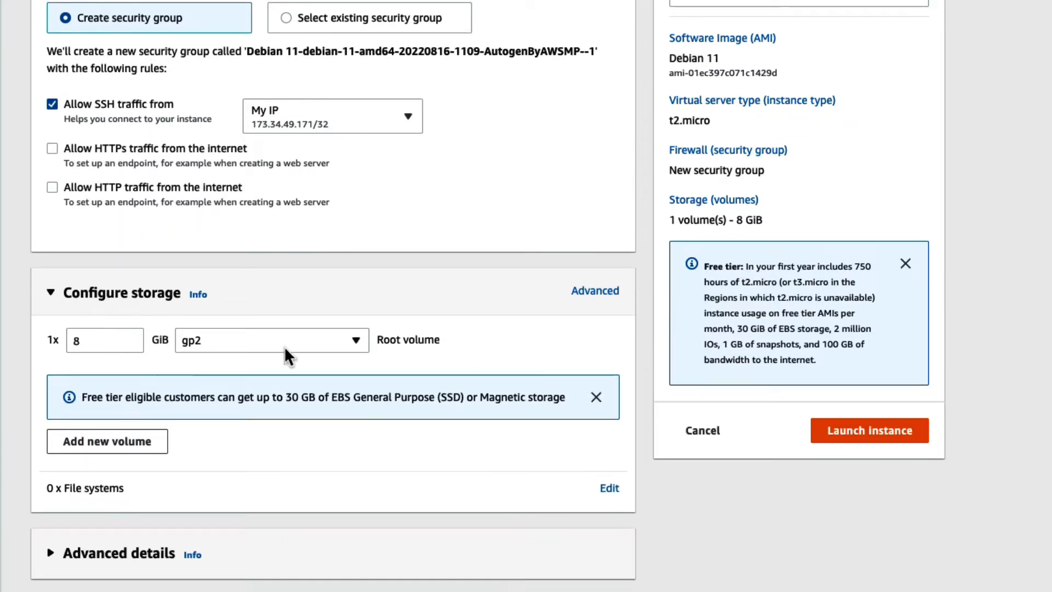
drag(94, 337, 49, 344)
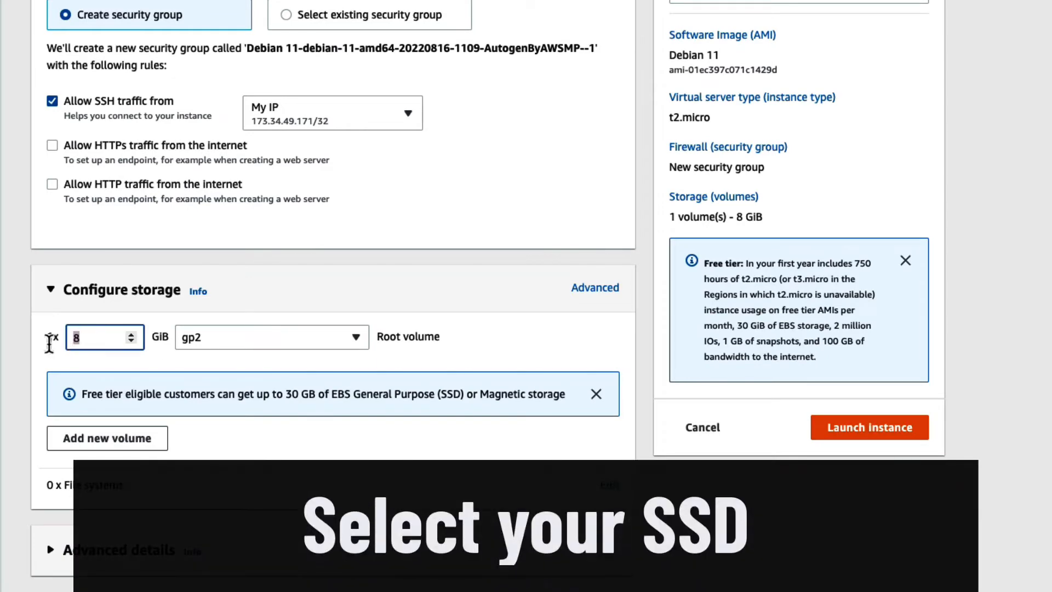
click(263, 335)
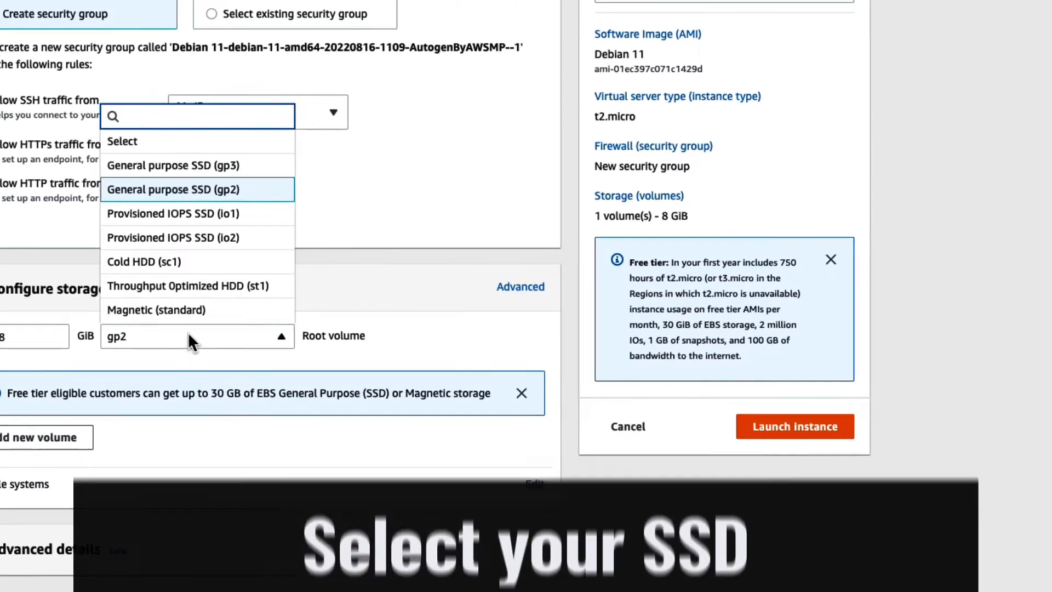
click(263, 335)
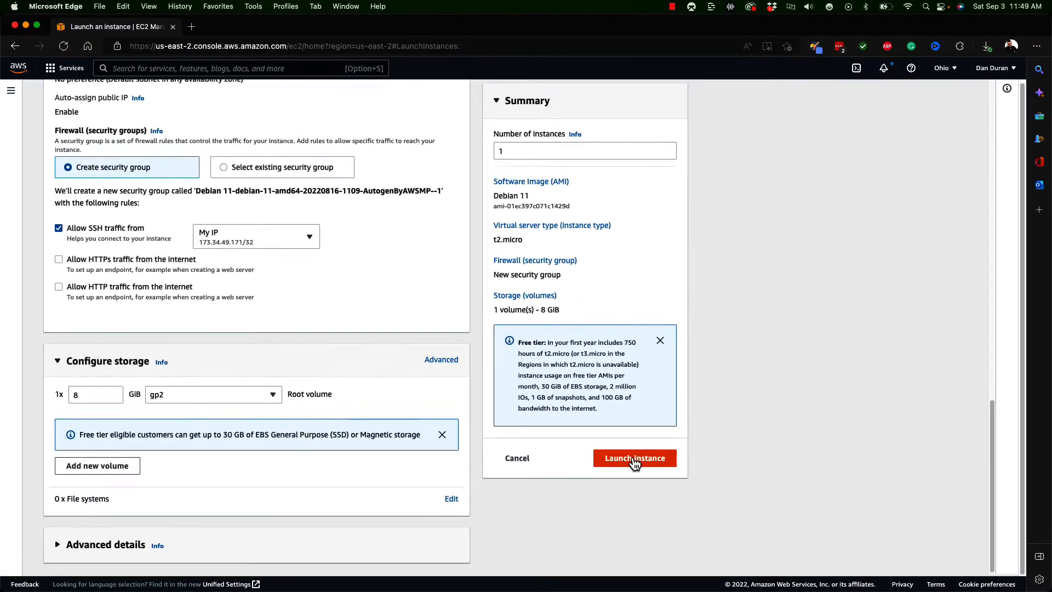
click(612, 444)
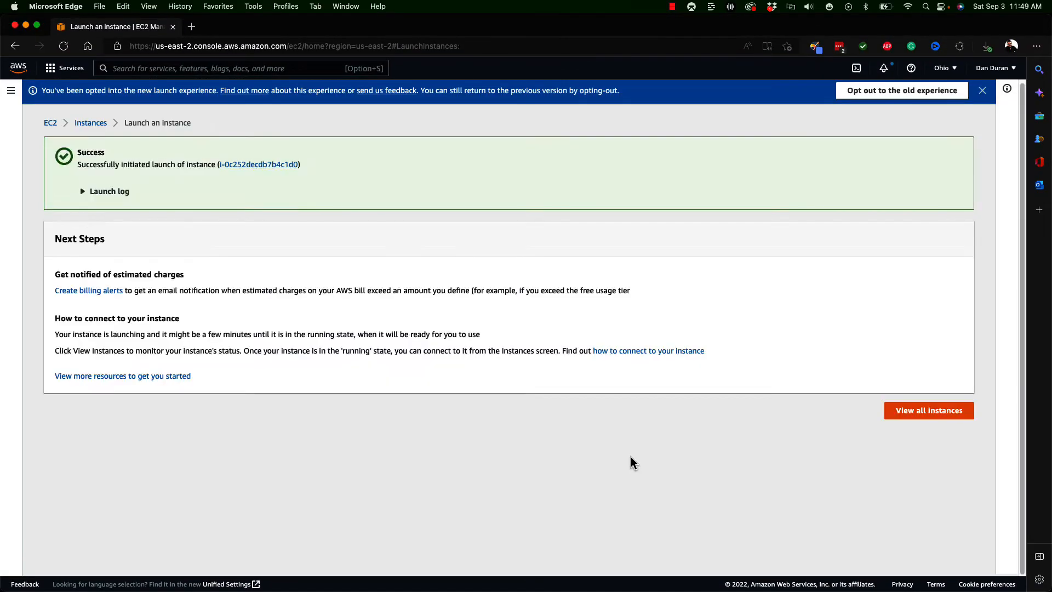
- View all instances and select the newly launched t2.micro instance to show its details
click(945, 410)
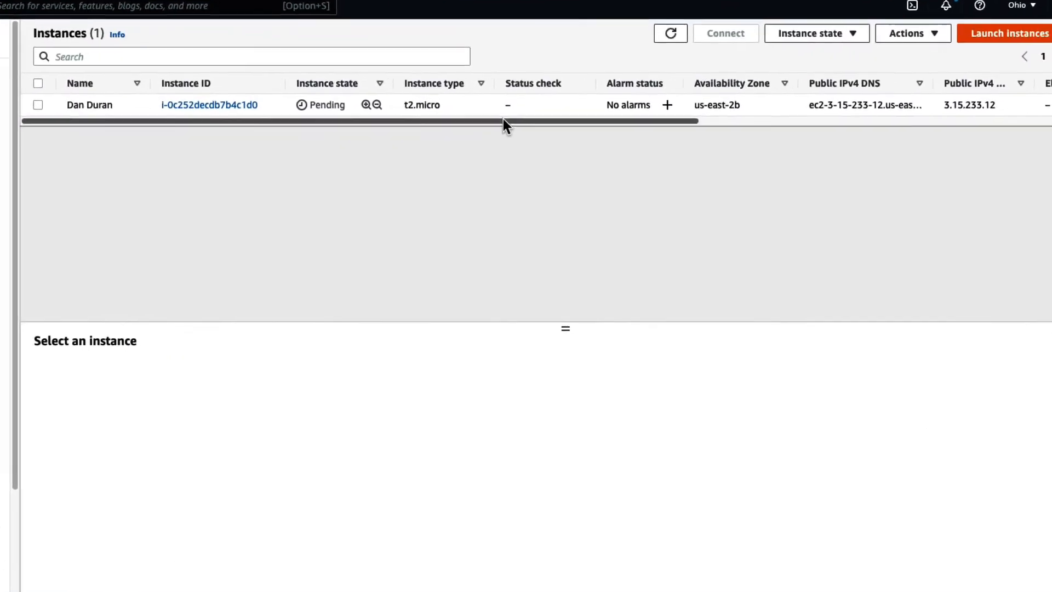
click(30, 102)
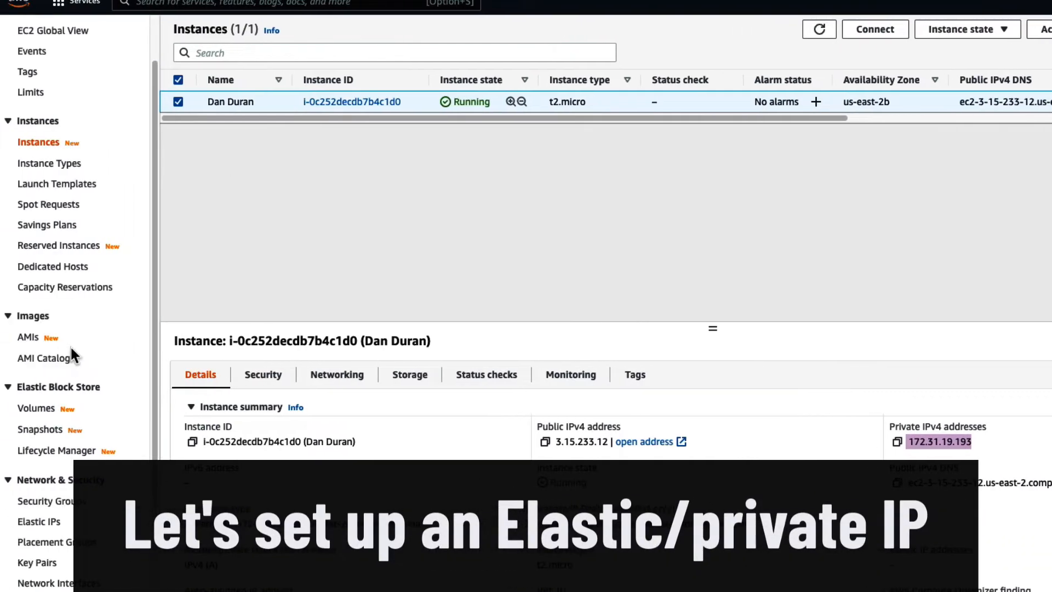
- Allocate a new Elastic IP address from Amazon's pool of IPv4 addresses
scroll(71, 351, down, 3)
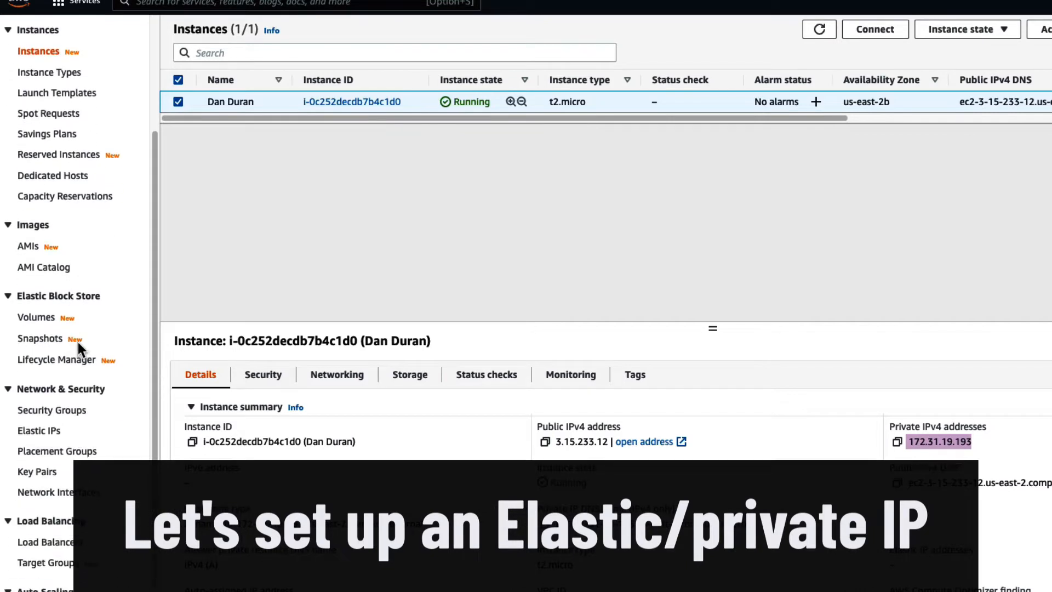
click(43, 431)
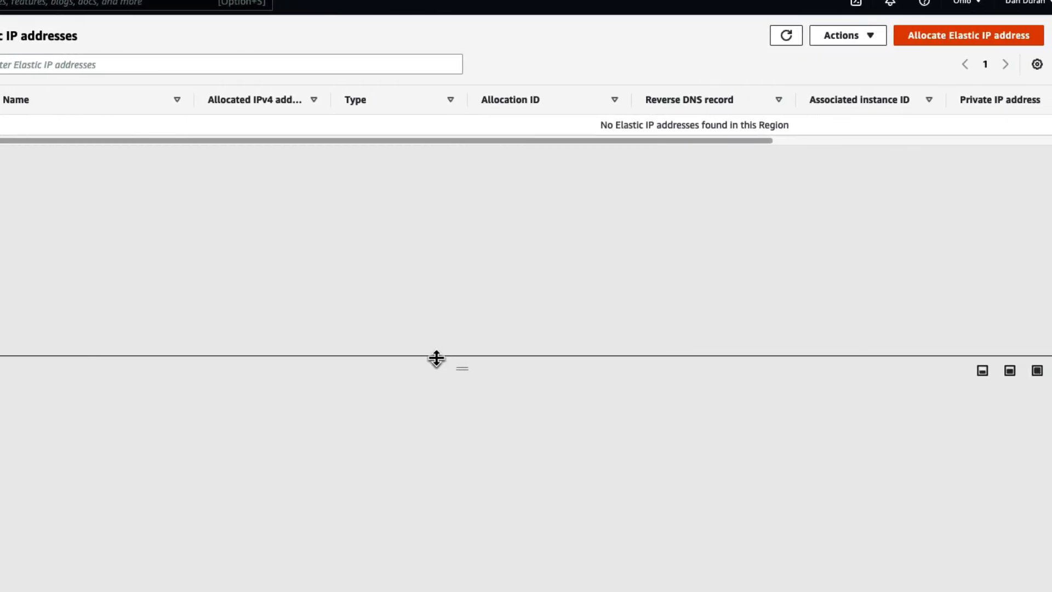
click(986, 35)
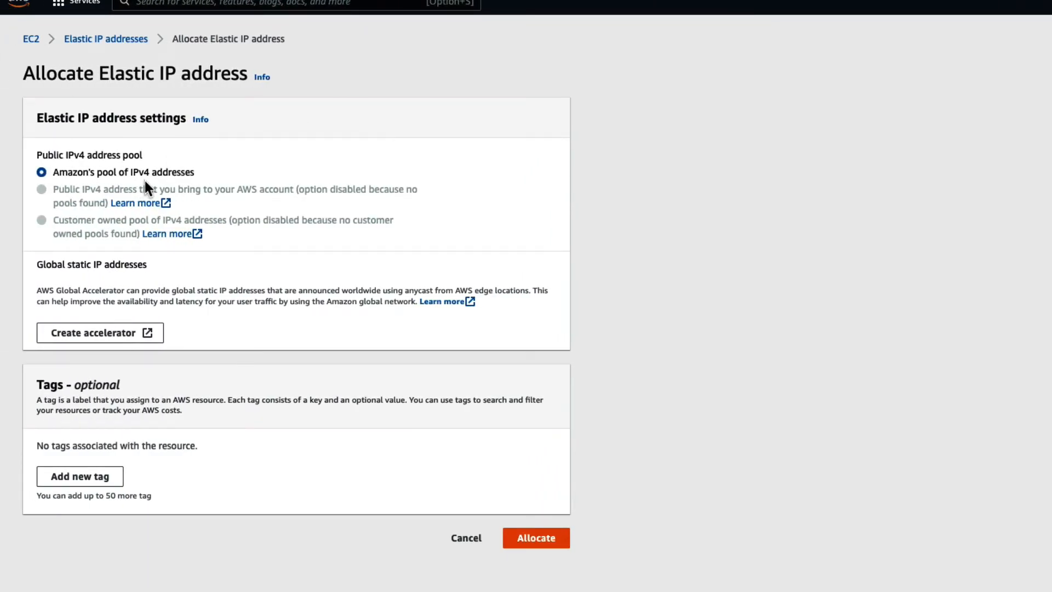
click(537, 538)
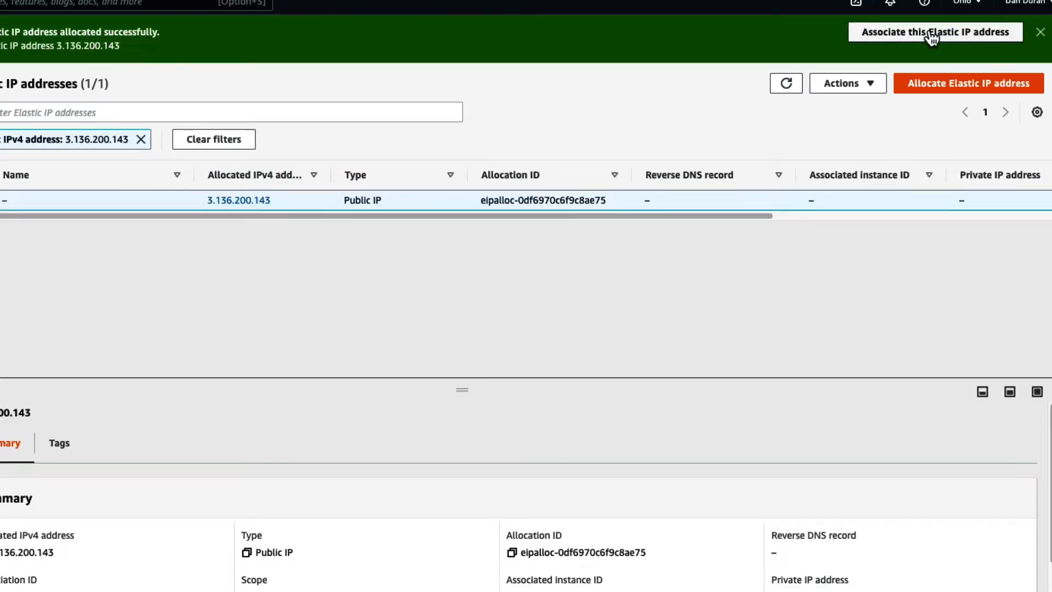
- Associate the newly allocated Elastic IP address with the running instance
click(931, 33)
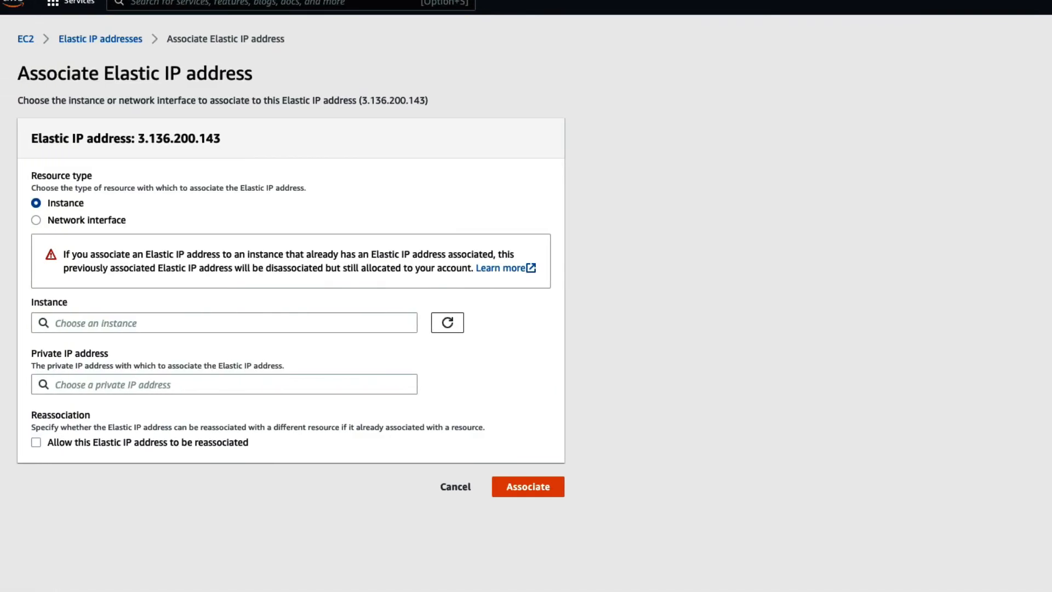
click(116, 317)
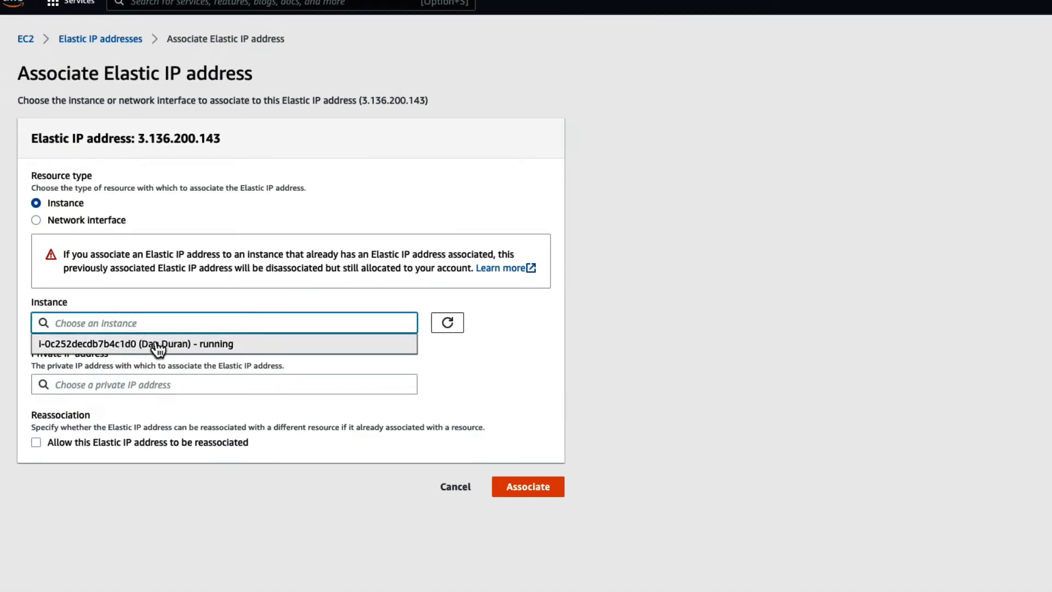
click(176, 345)
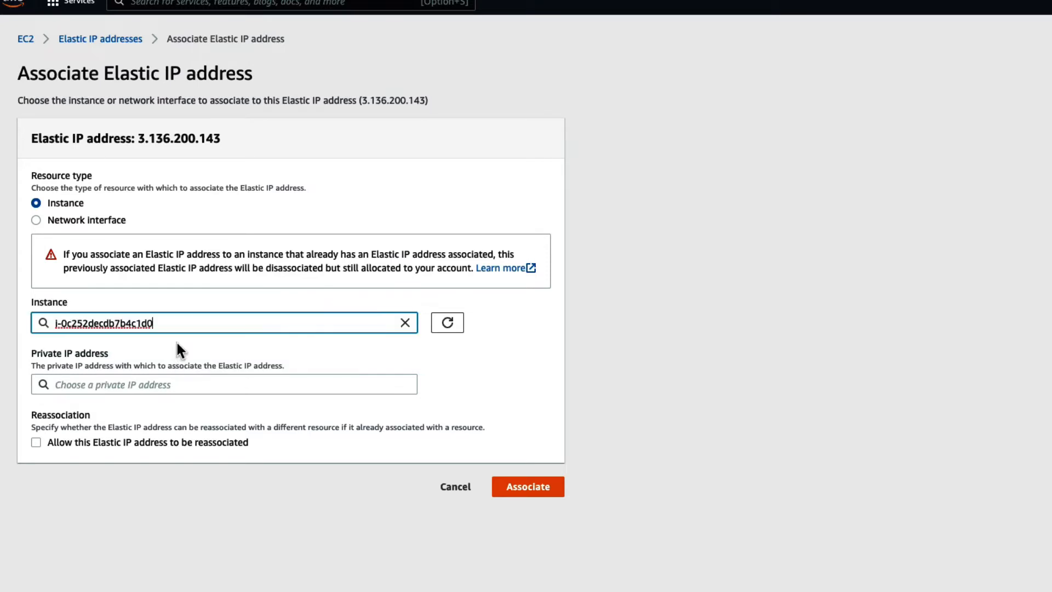
click(531, 486)
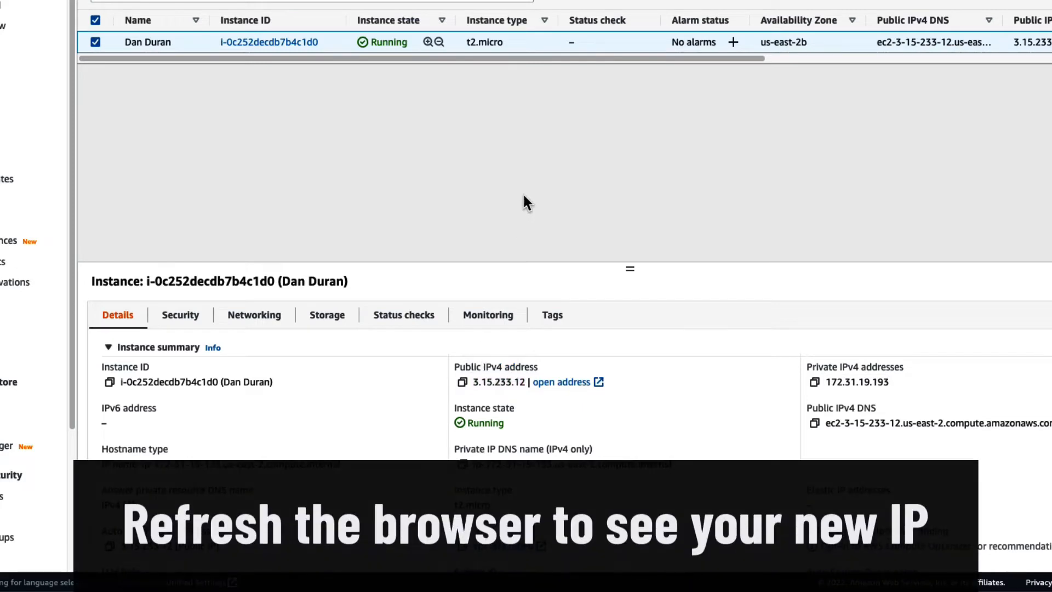
- Refresh the instances list, reselect the t2.micro instance and check its public IPv4 address
key(ctrl+r)
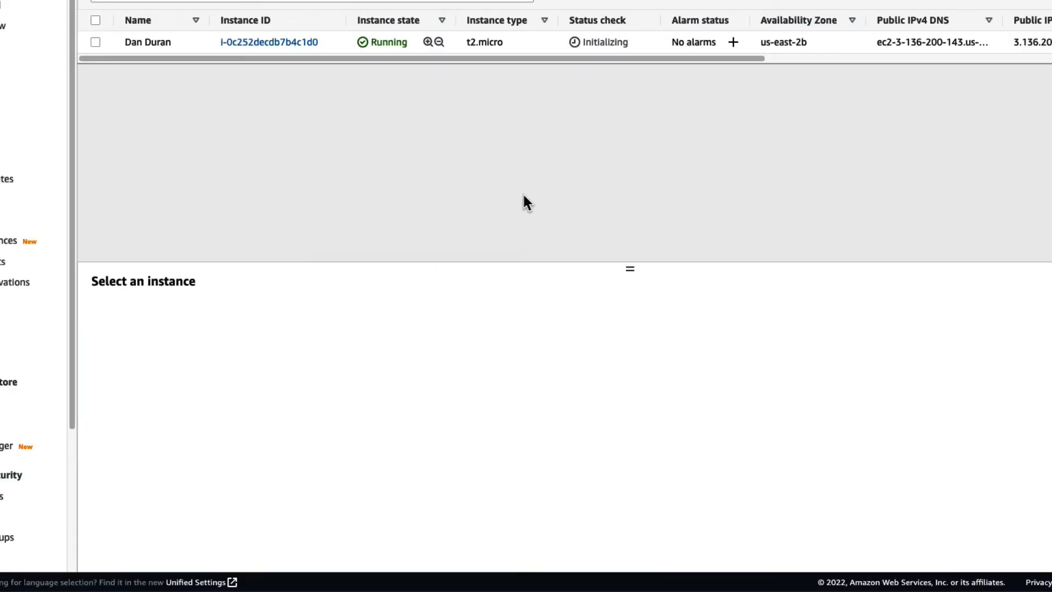
click(94, 42)
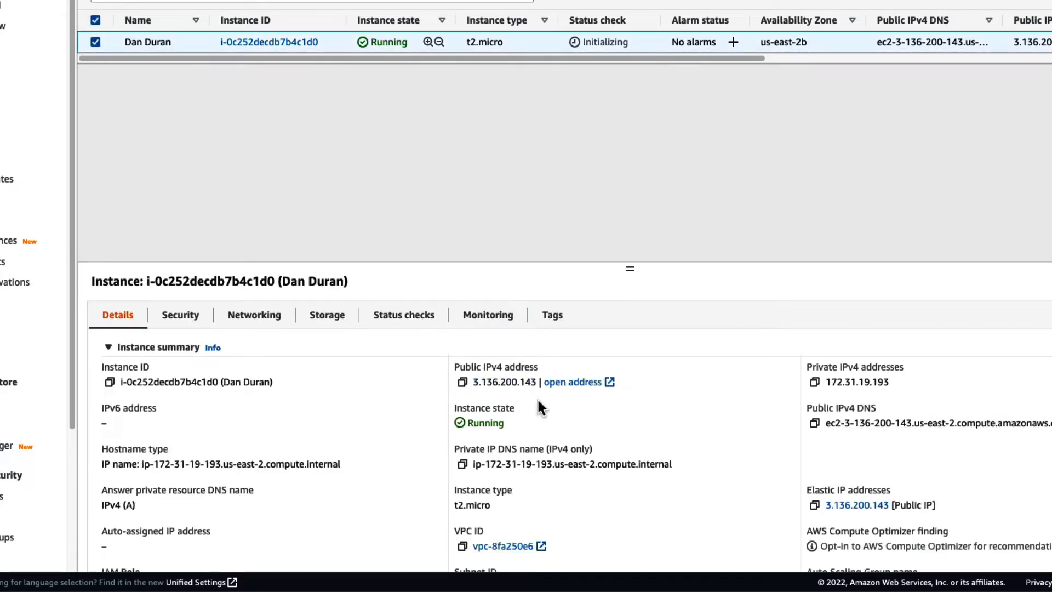
drag(531, 381, 469, 383)
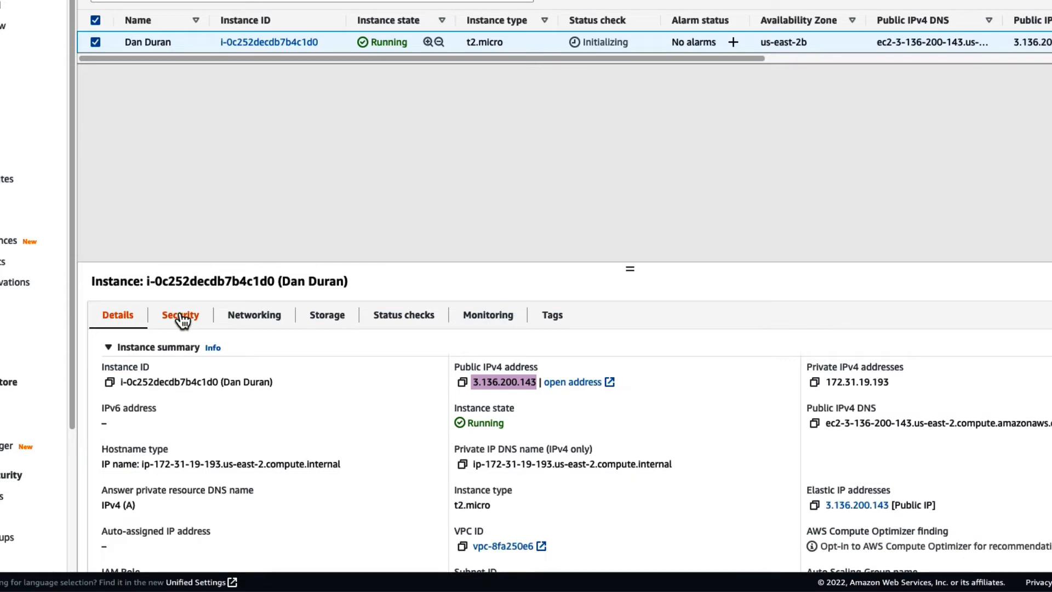
- Open the security group from the instance's security details and review its inbound and outbound rules
click(183, 321)
scroll(600, 380, down, 2)
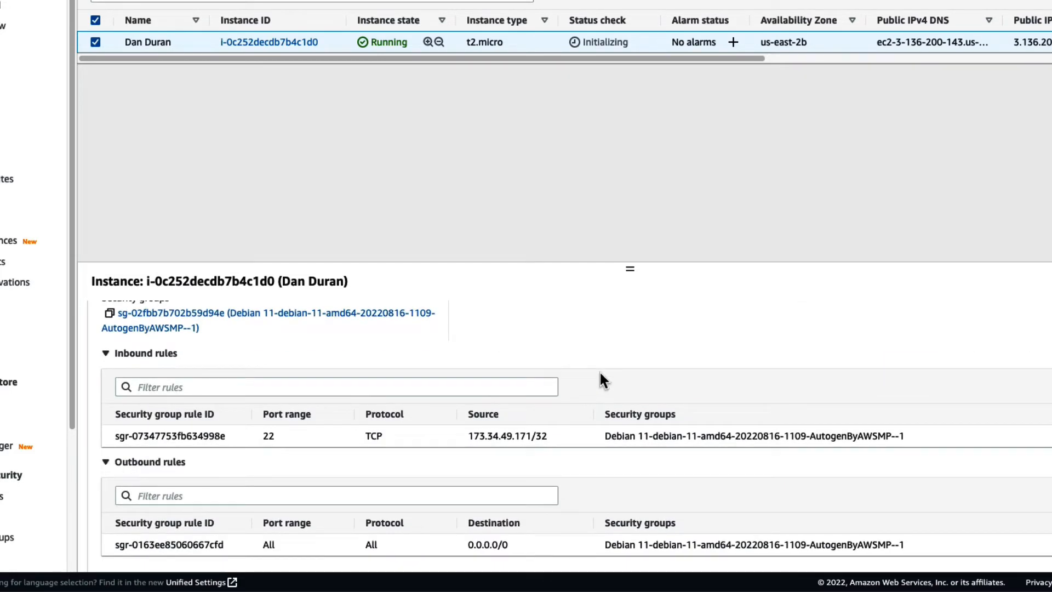
scroll(599, 380, up, 2)
click(151, 392)
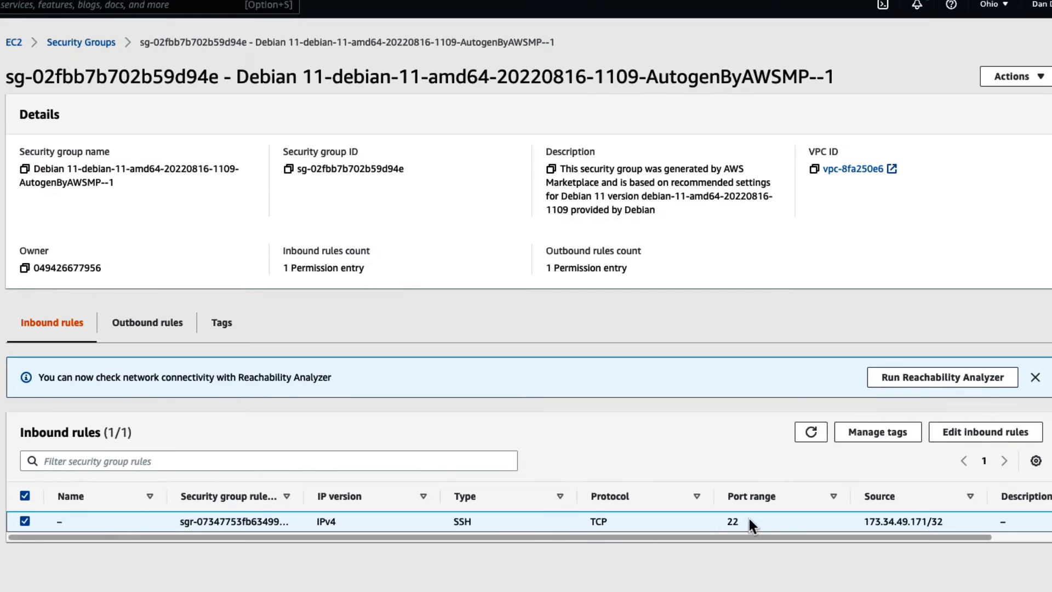
scroll(751, 518, down, 1)
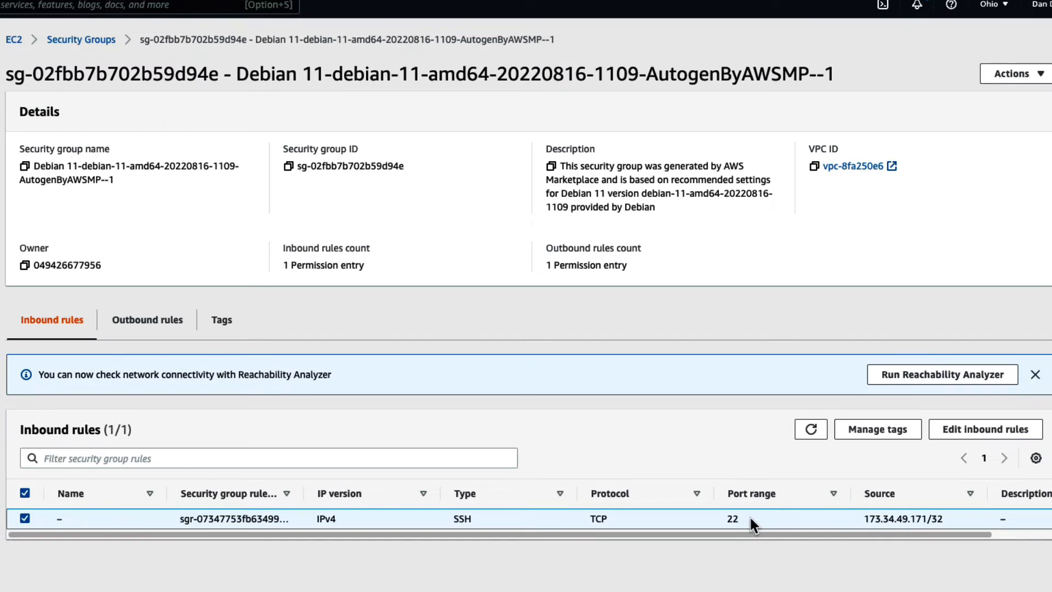
click(165, 323)
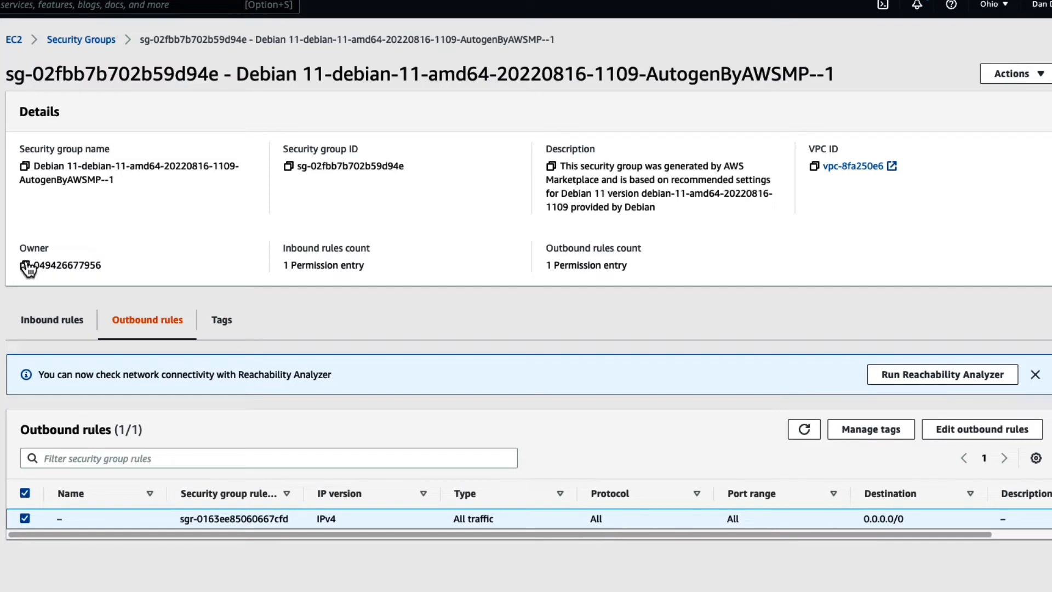
click(49, 325)
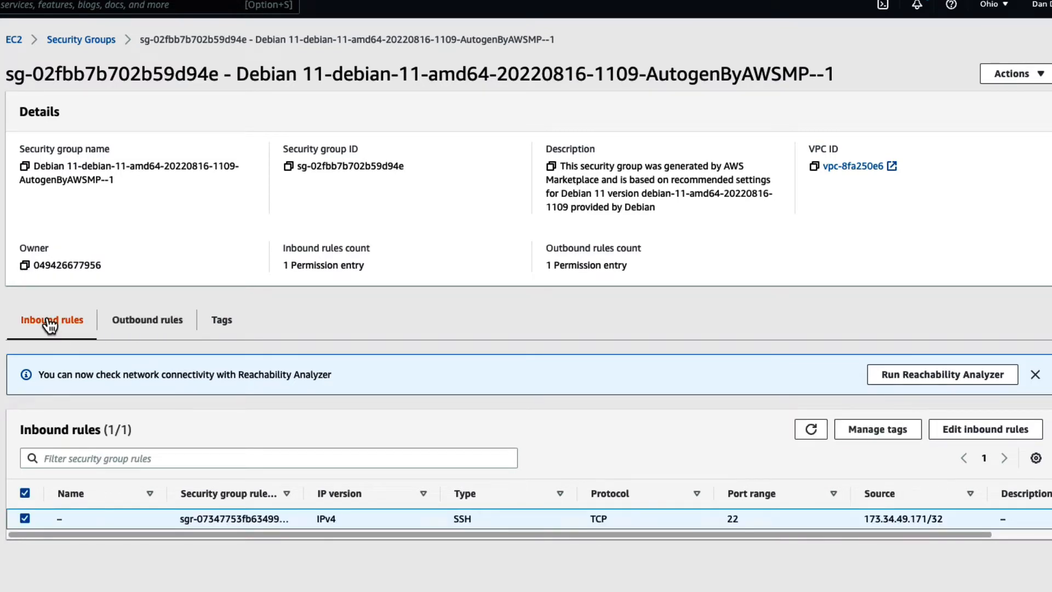
- Edit the security group's inbound rules and add an HTTP rule with My IP as the source
click(1021, 81)
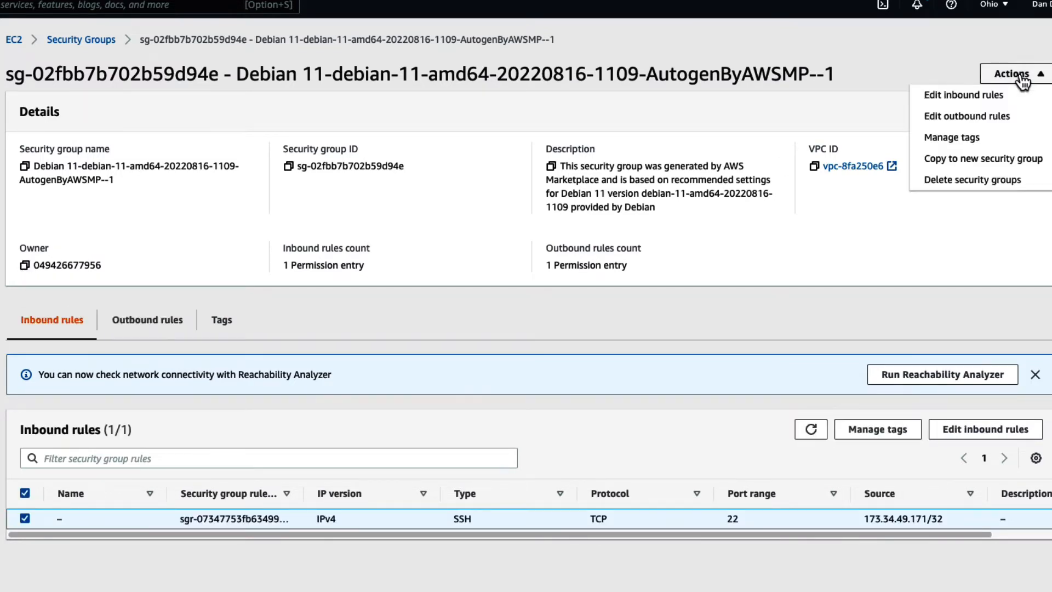
click(964, 96)
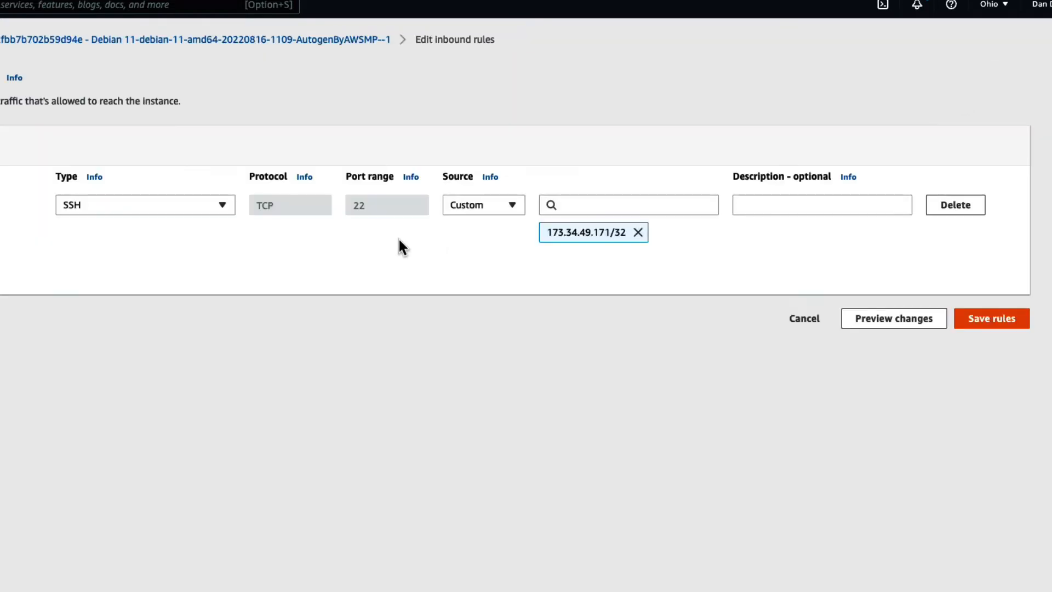
click(62, 283)
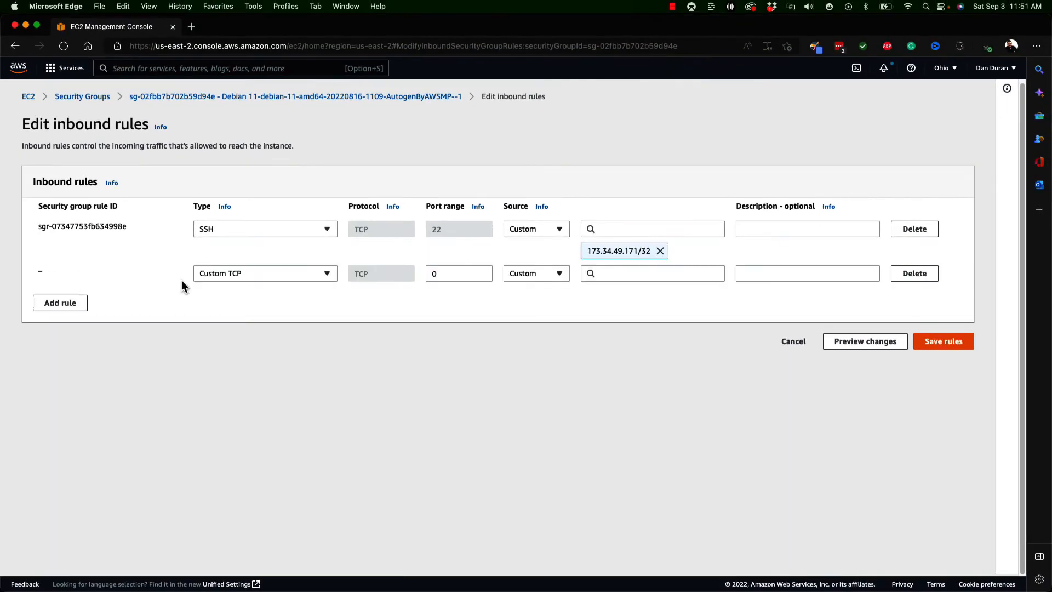
click(236, 273)
text(http)
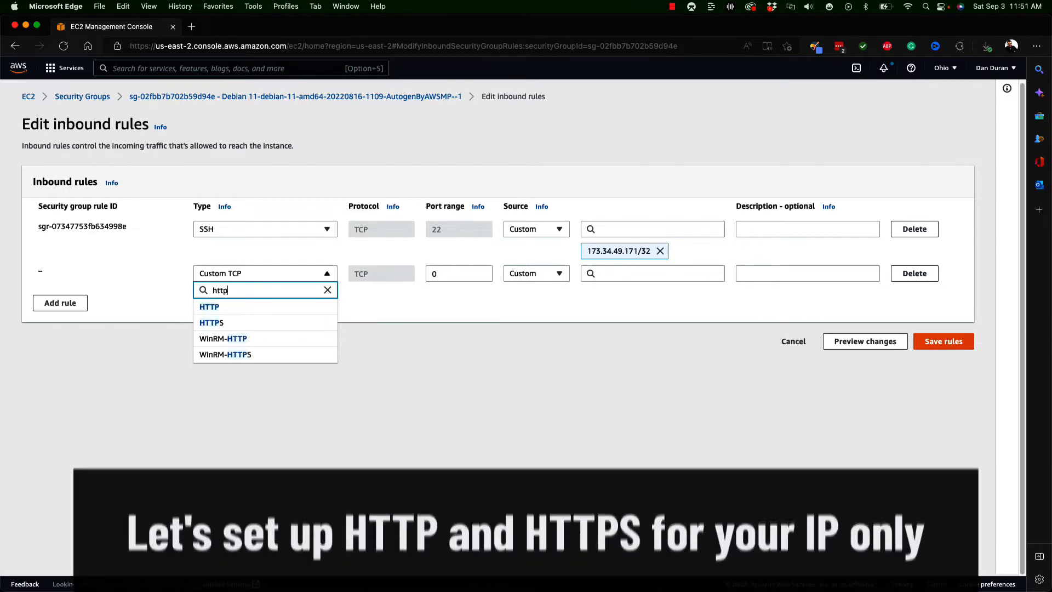
click(211, 306)
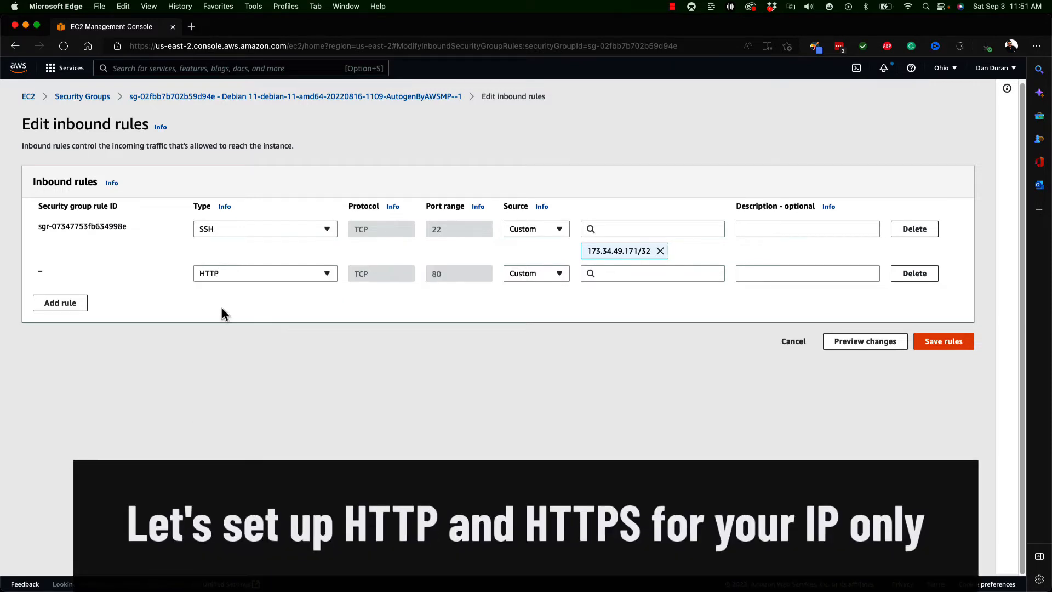
click(552, 276)
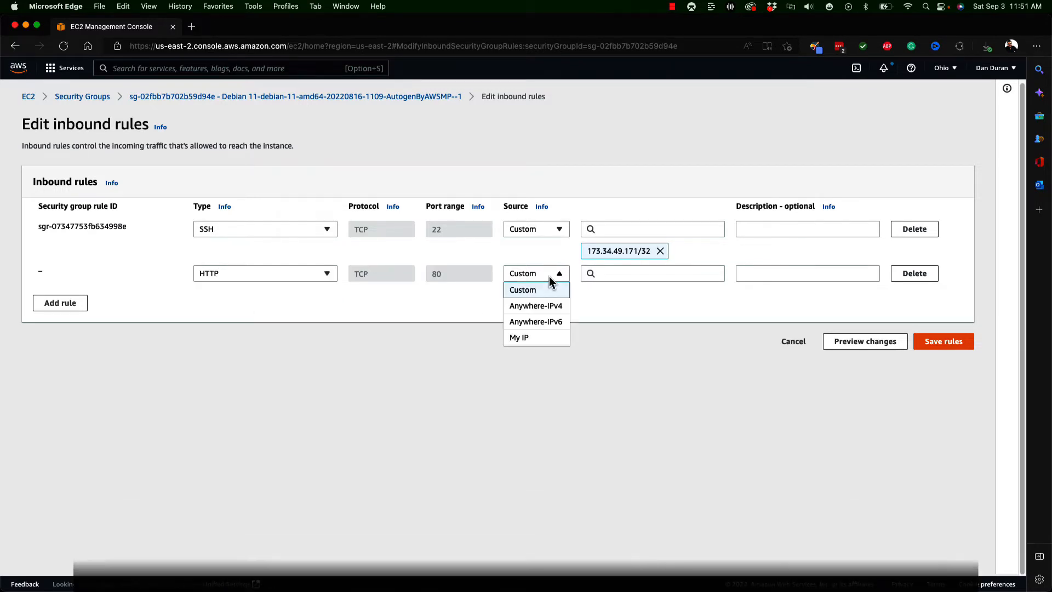
click(528, 337)
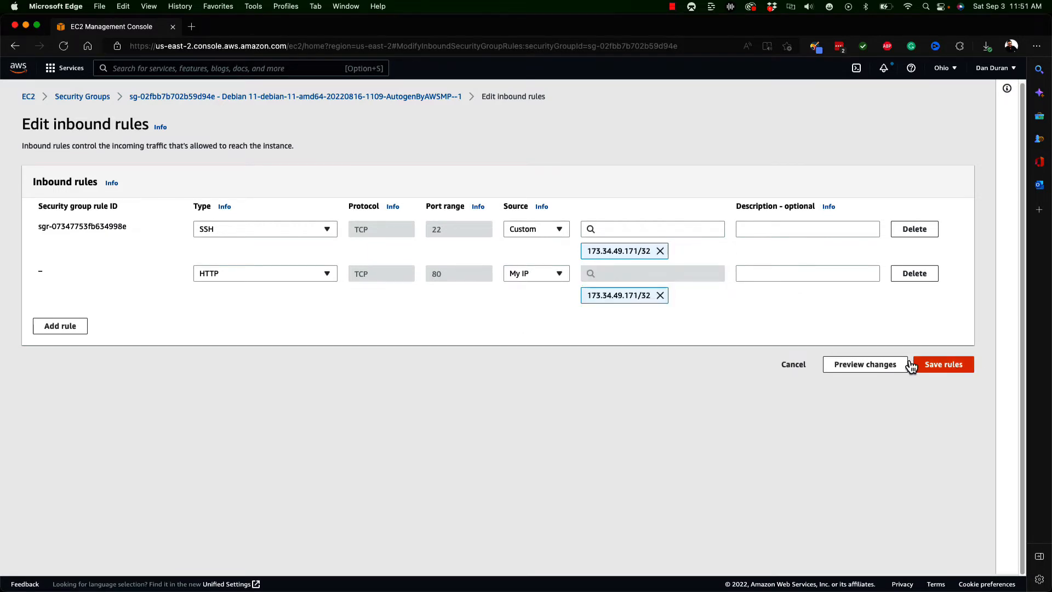
- Add an HTTPS inbound rule with My IP as the source
click(72, 327)
click(271, 318)
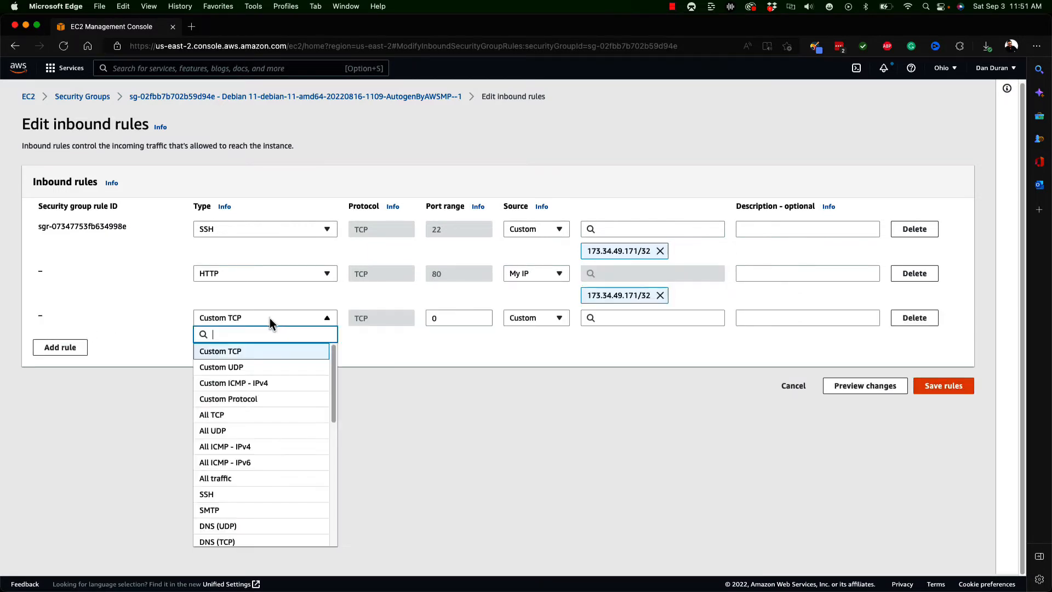
text(http)
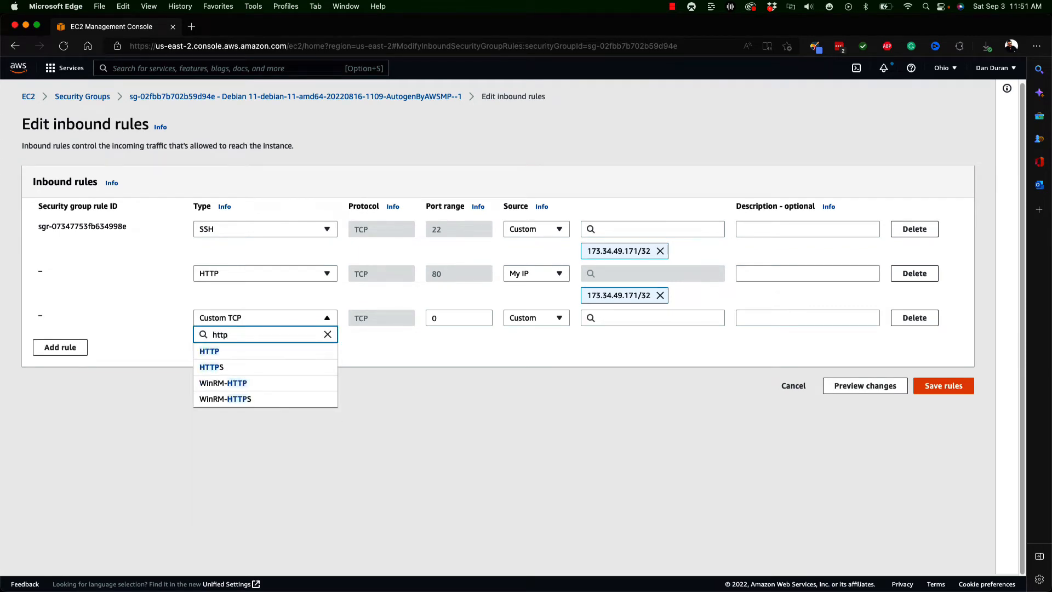
text(s)
click(222, 352)
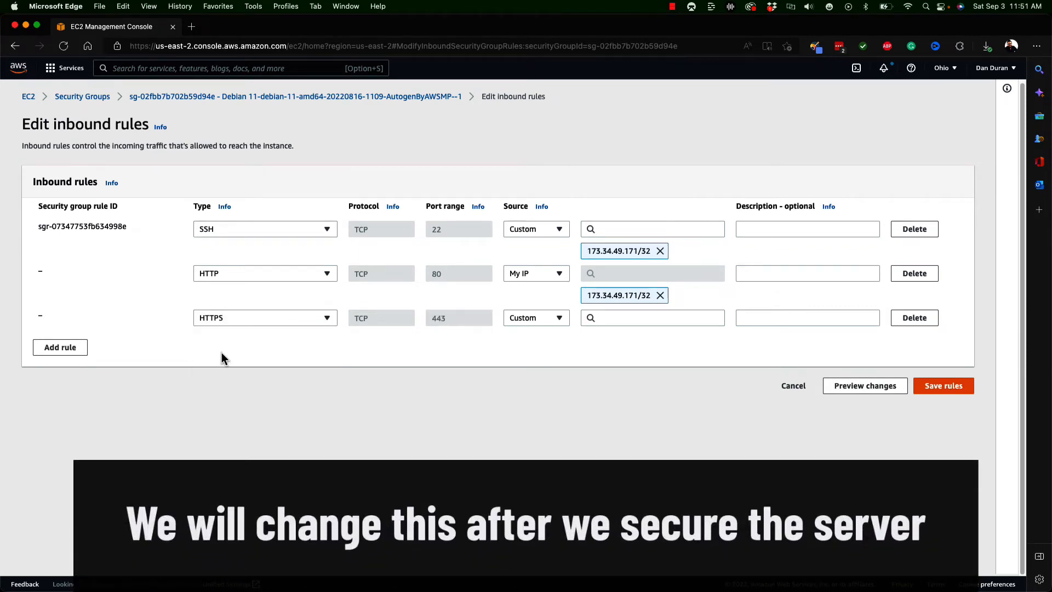
click(565, 318)
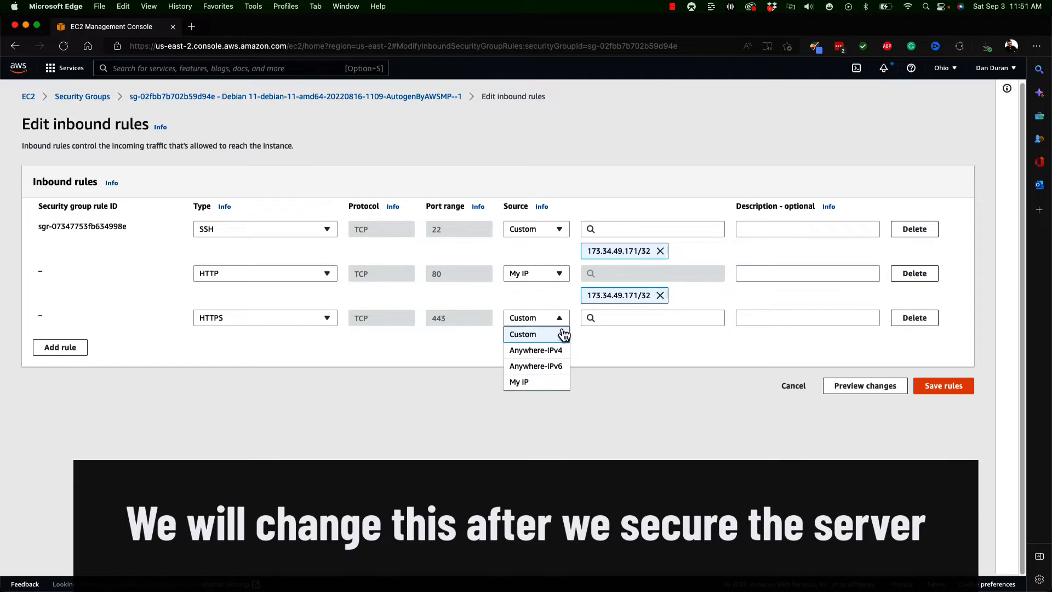
click(546, 383)
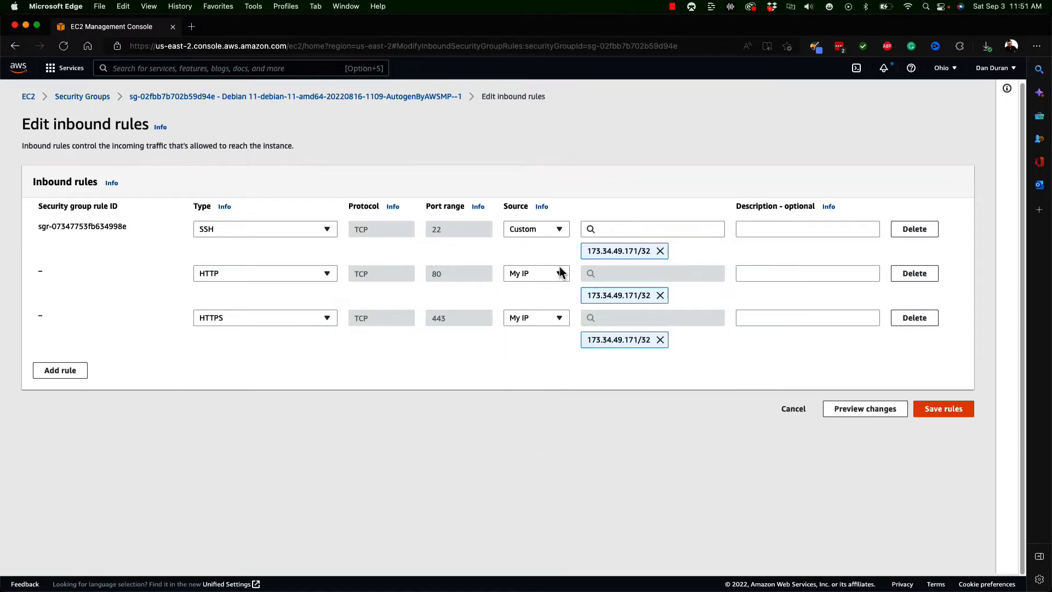
- Set the SSH rule's source to My IP and save the inbound rules
click(548, 229)
click(535, 293)
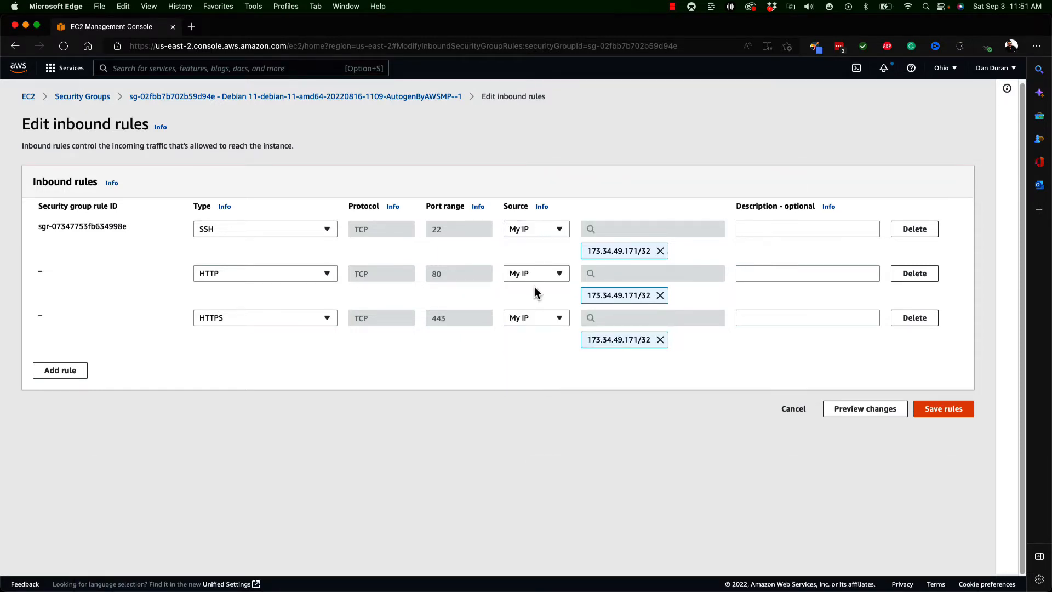
click(949, 415)
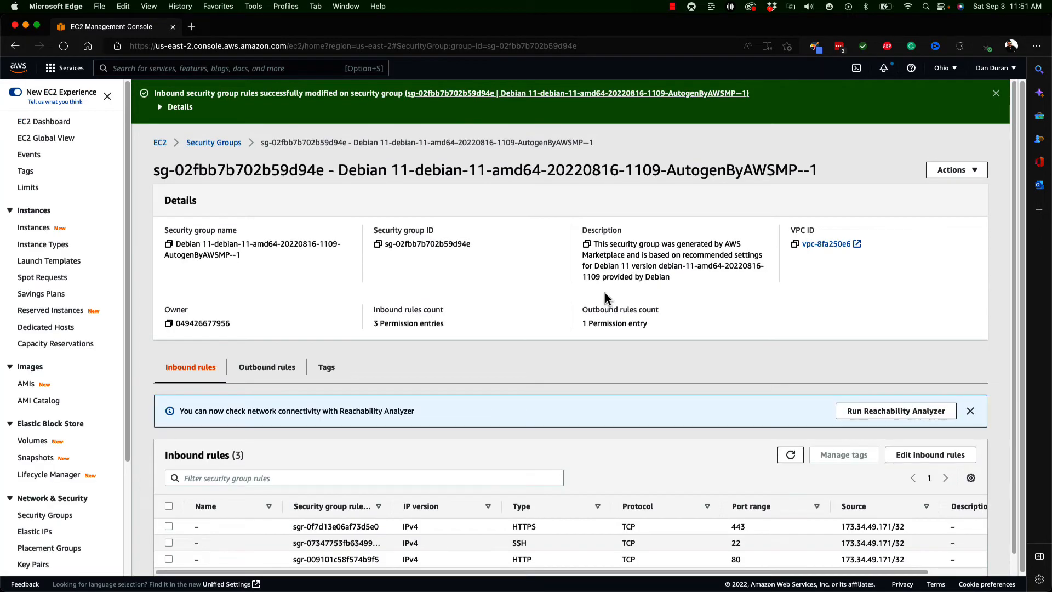
- Return to the EC2 dashboard, list the running instances and select the t2.micro instance
click(50, 122)
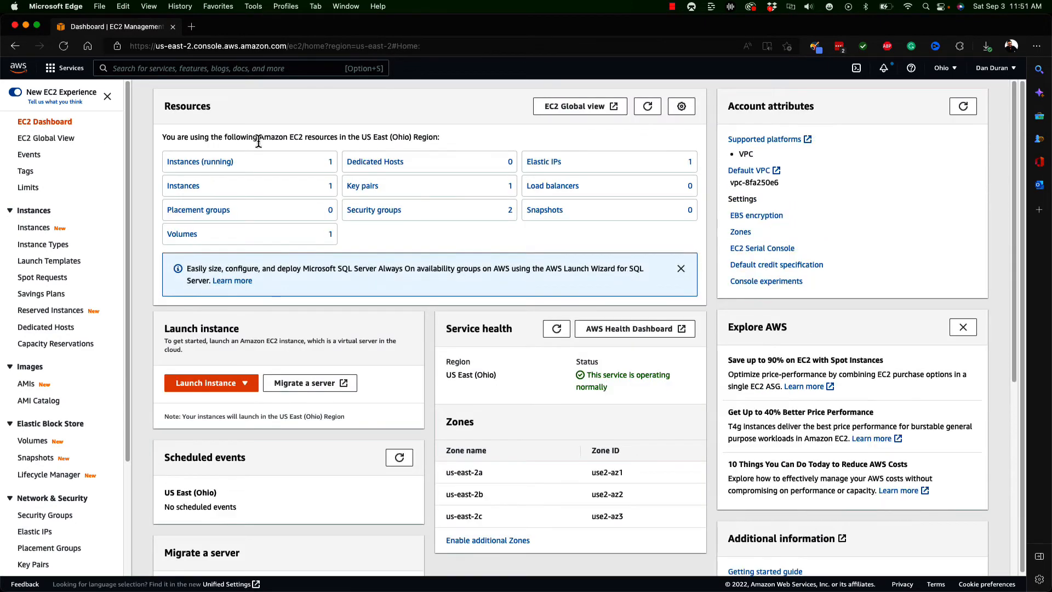
click(207, 162)
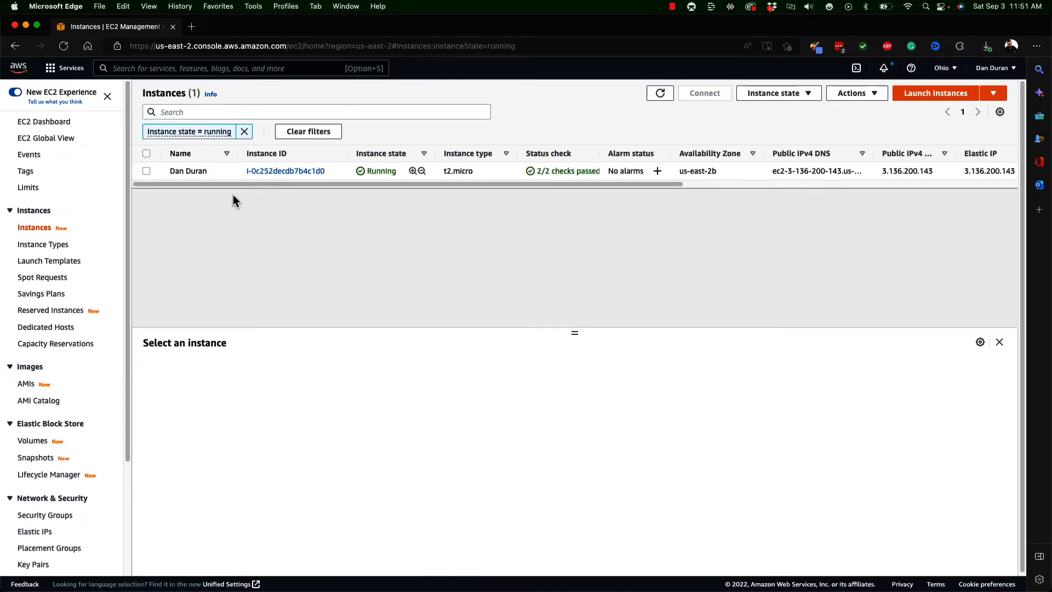
click(146, 170)
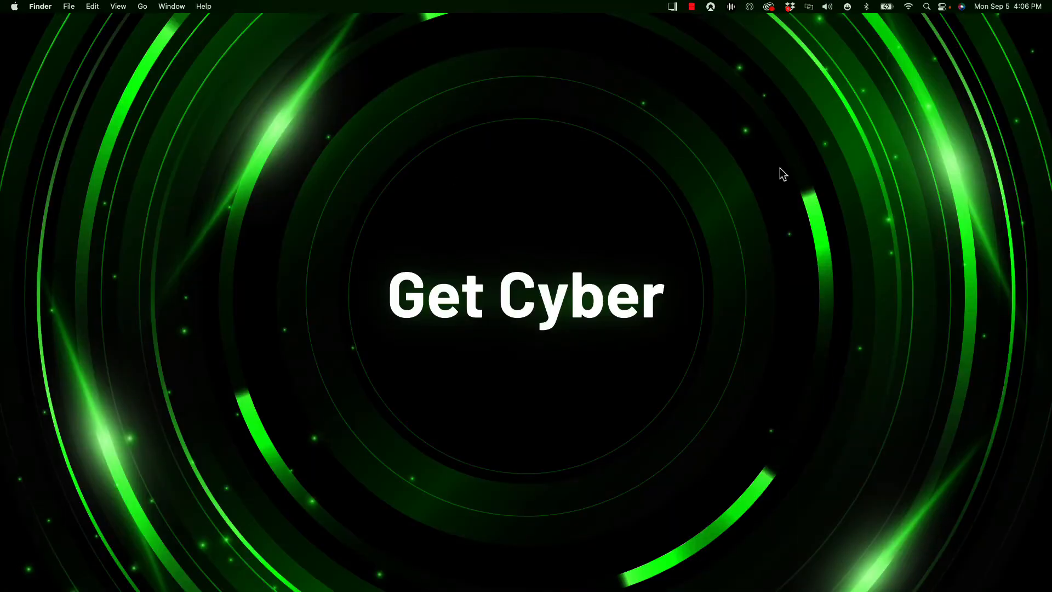
- Switch to the macOS Terminal app using Spotlight Search and enlarge its text
click(927, 6)
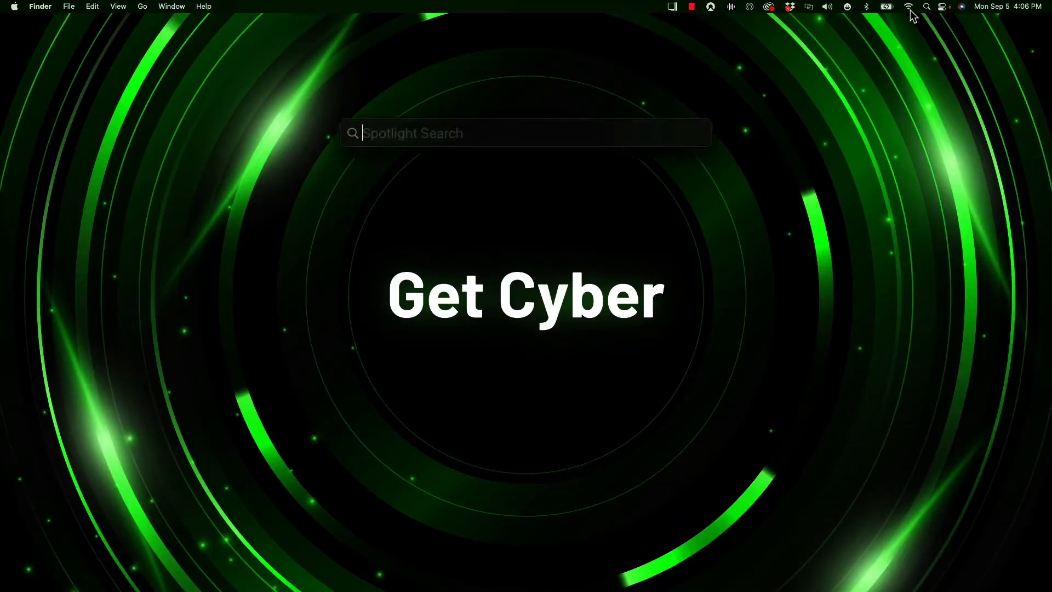
text(ter)
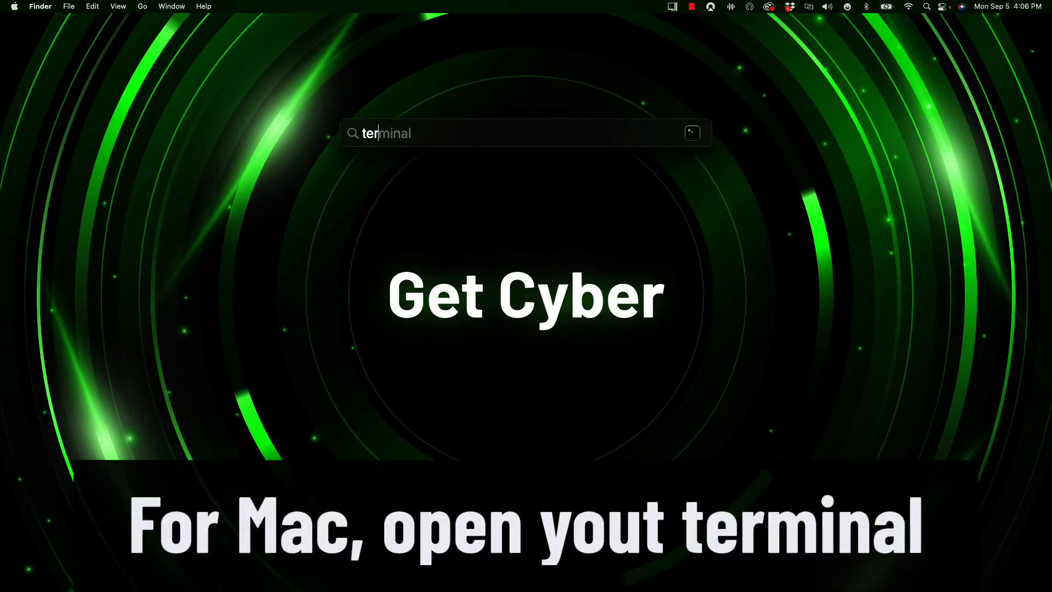
key(Return)
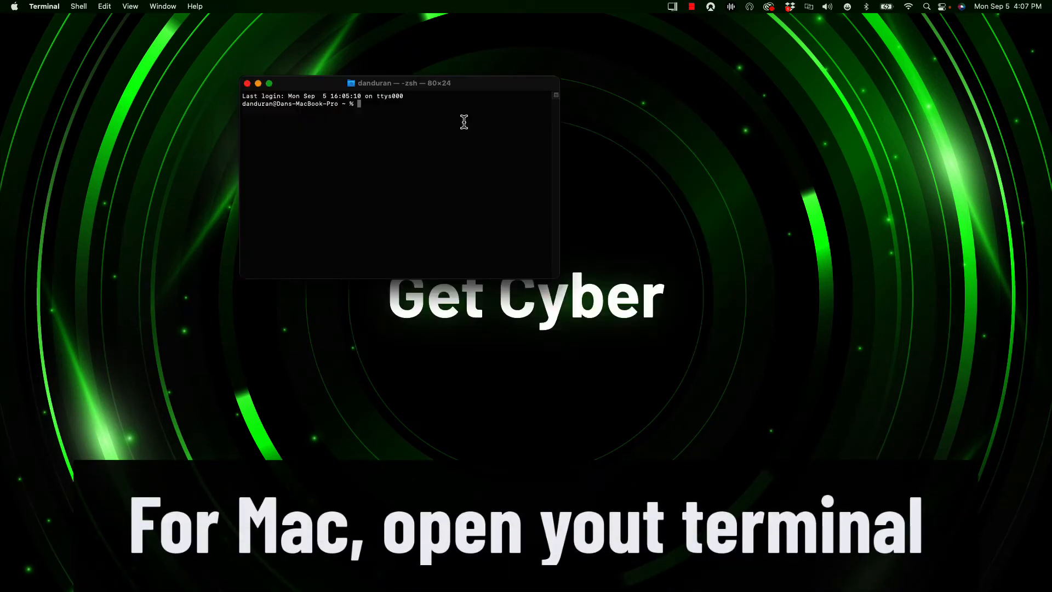
key(super+plus)
key(super+plus)
key(super+plus)
key(super+plus)
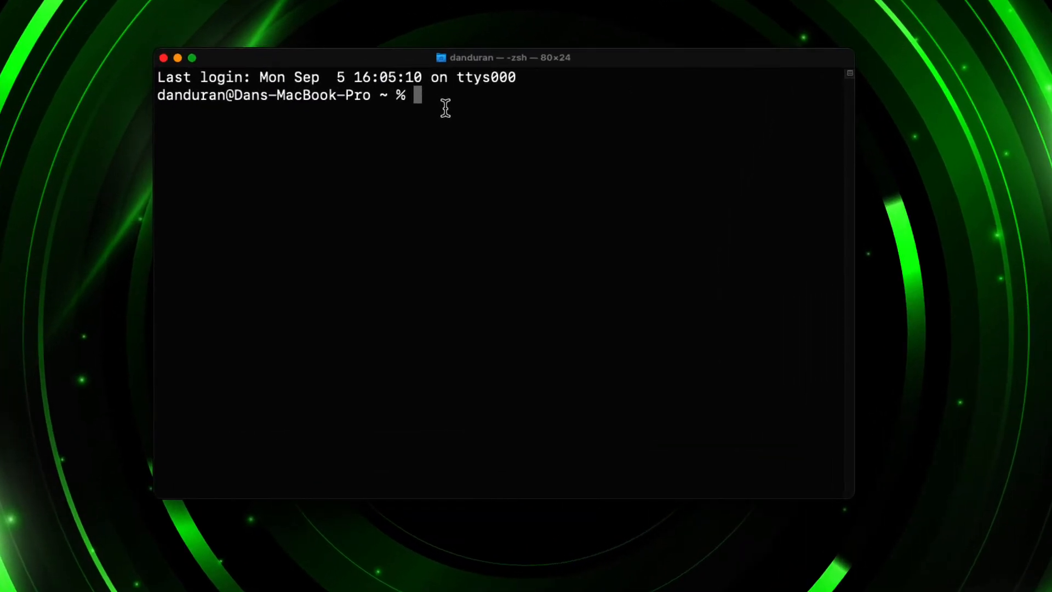
- Start a root shell with sudo su, entering the account password
text(sudo su)
key(Return)
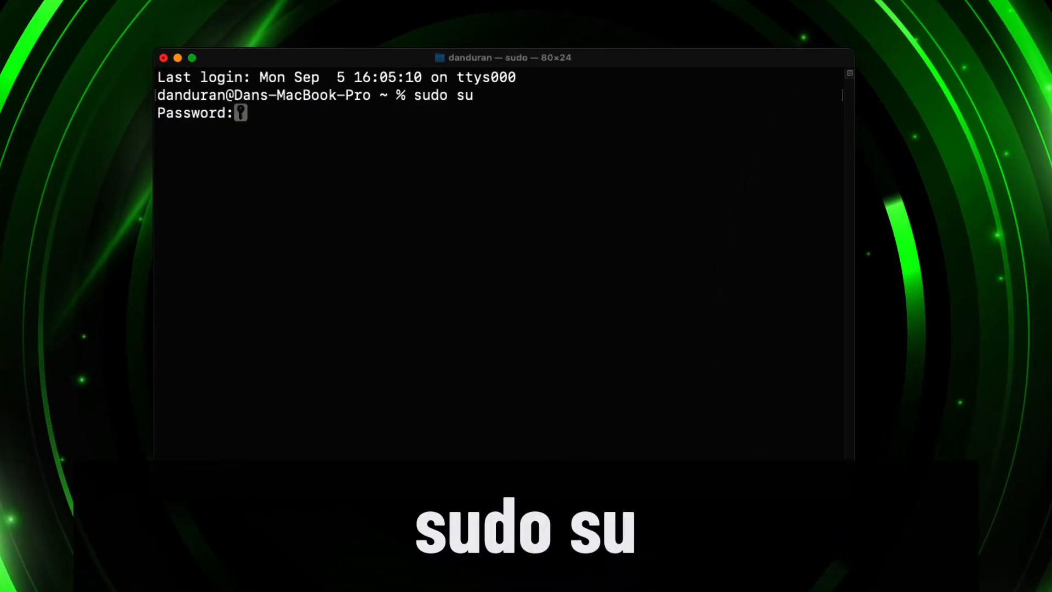
key(Return)
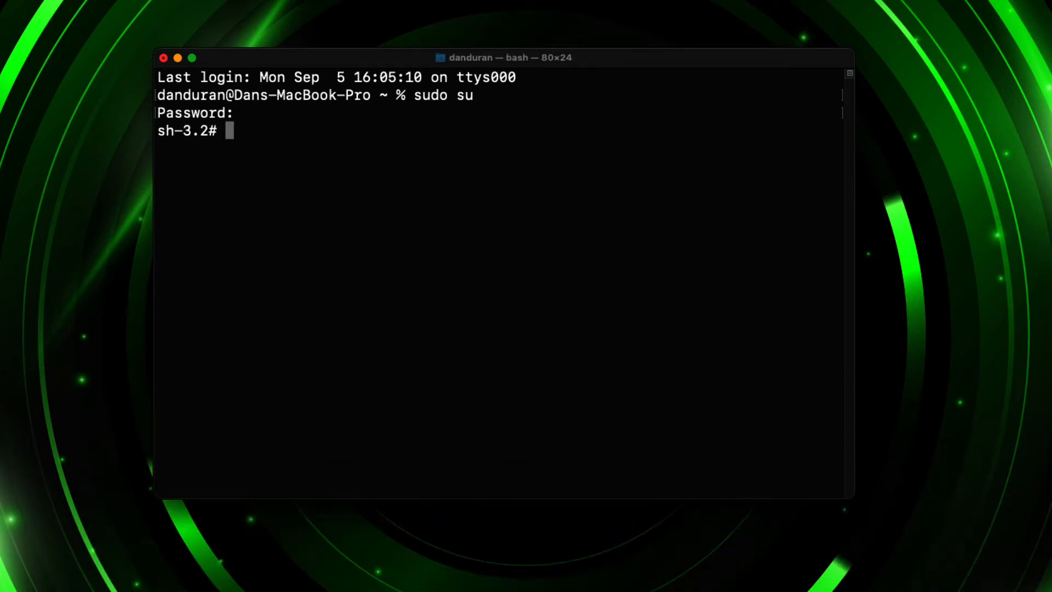
- Begin an ssh -i command in Terminal and insert the path of the PEM key file from the PEM folder
text(ssh -i)
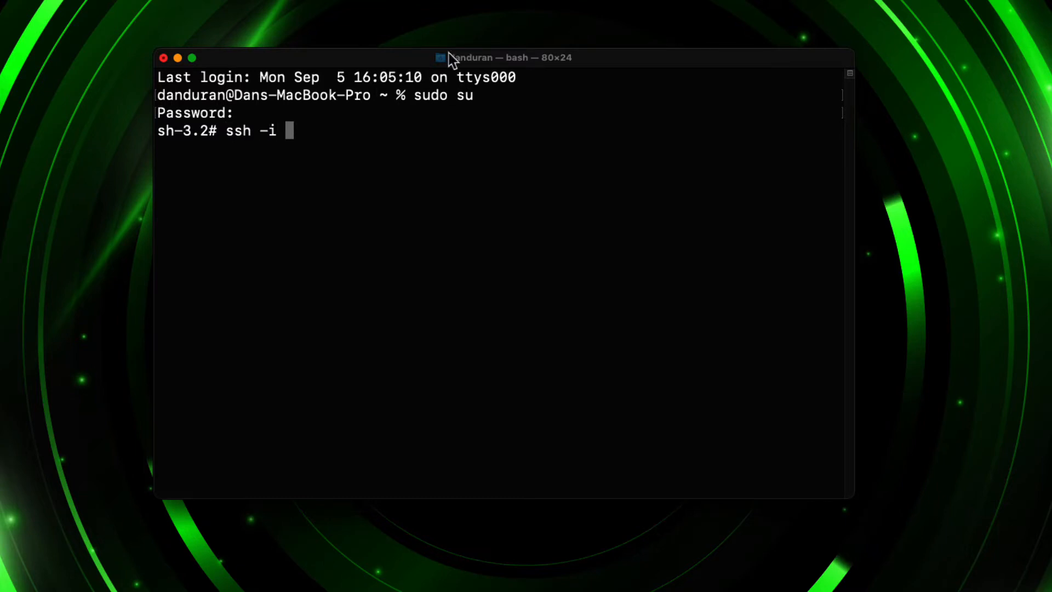
key(super+Tab)
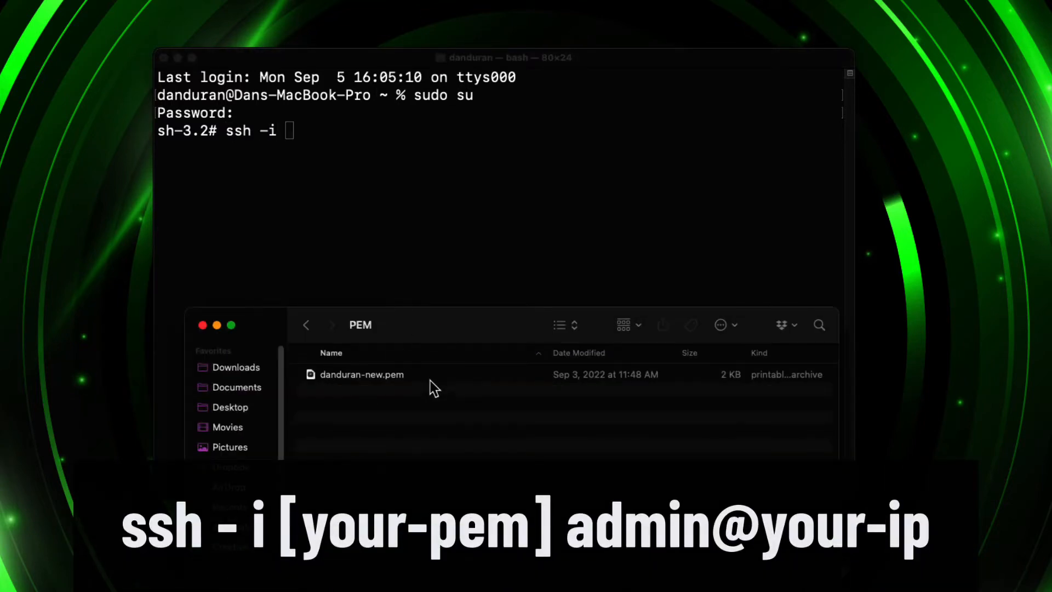
drag(375, 380, 469, 186)
click(458, 176)
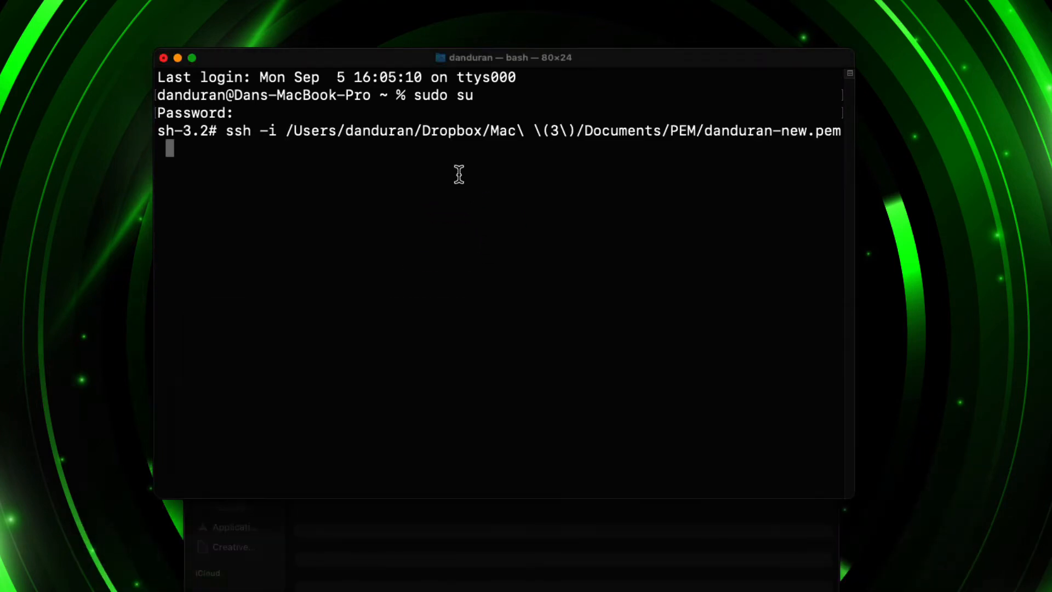
text(admin@3.136.200.143)
key(Return)
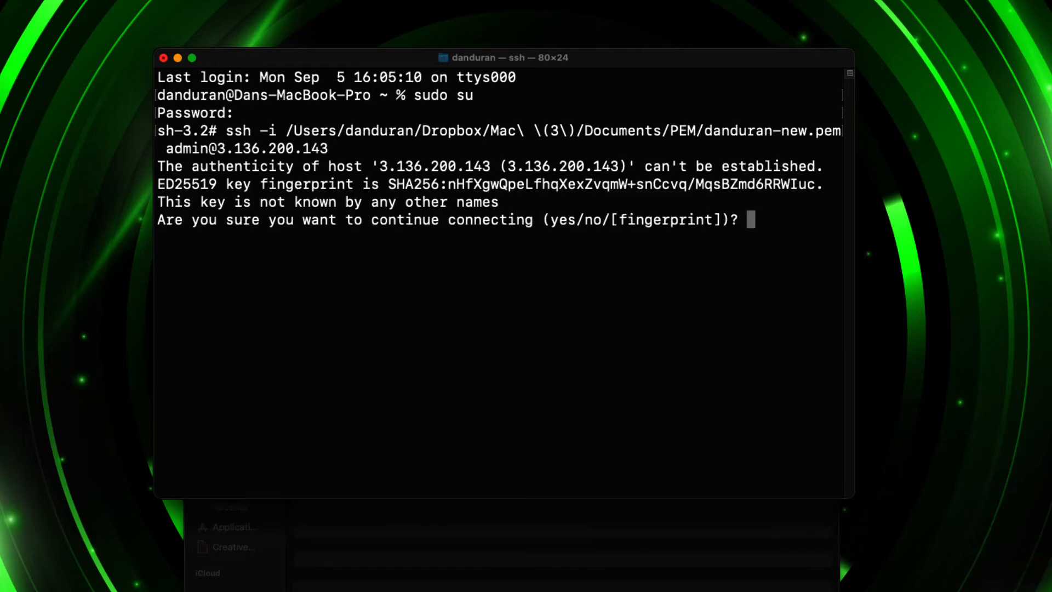
text(yes)
key(Return)
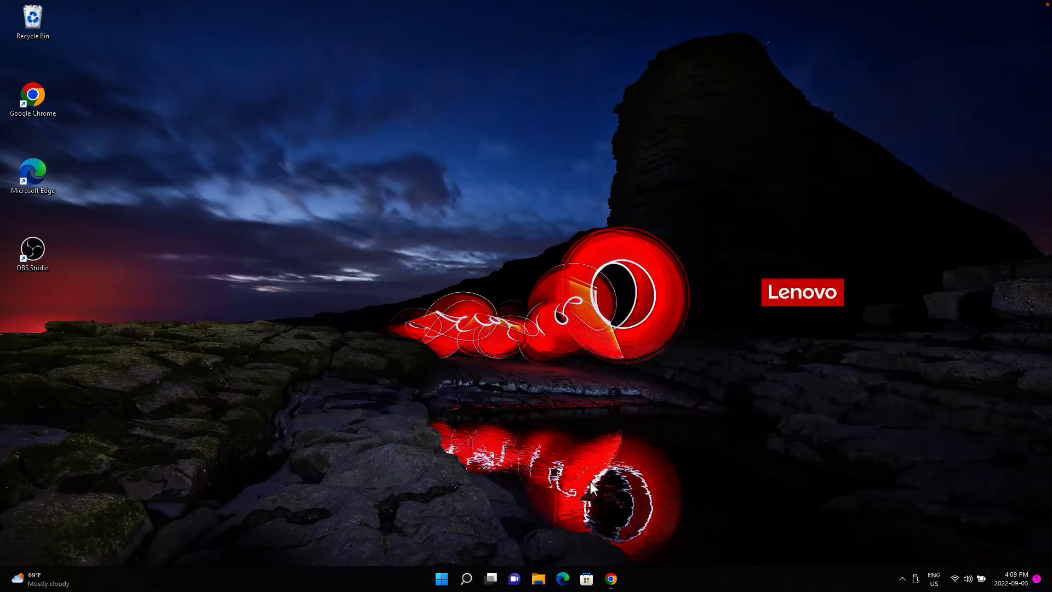
- Search for Command Prompt on the Windows computer and open it
click(466, 585)
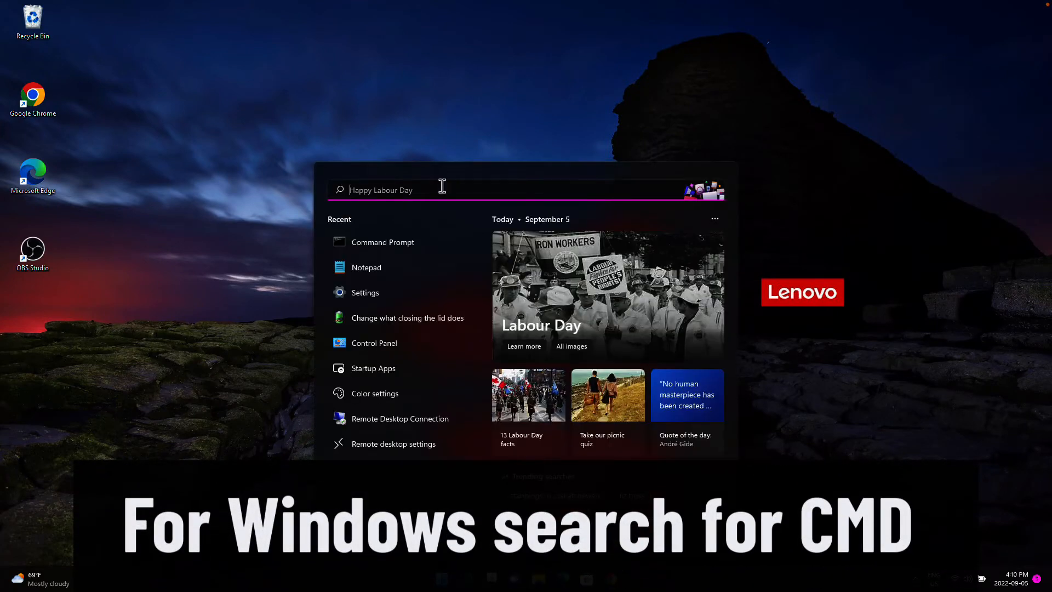
text(cdm)
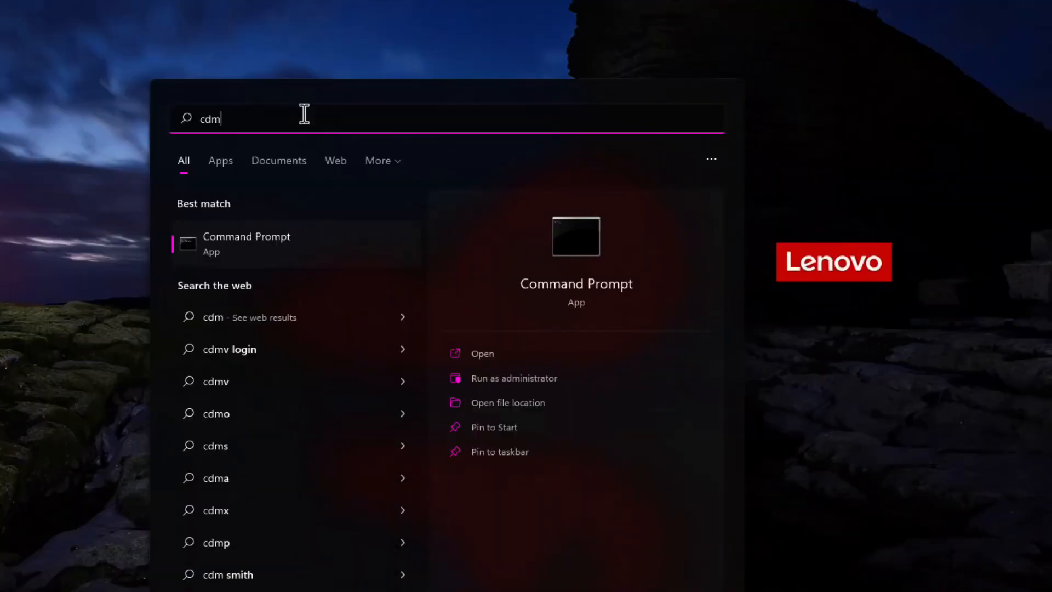
key(Return)
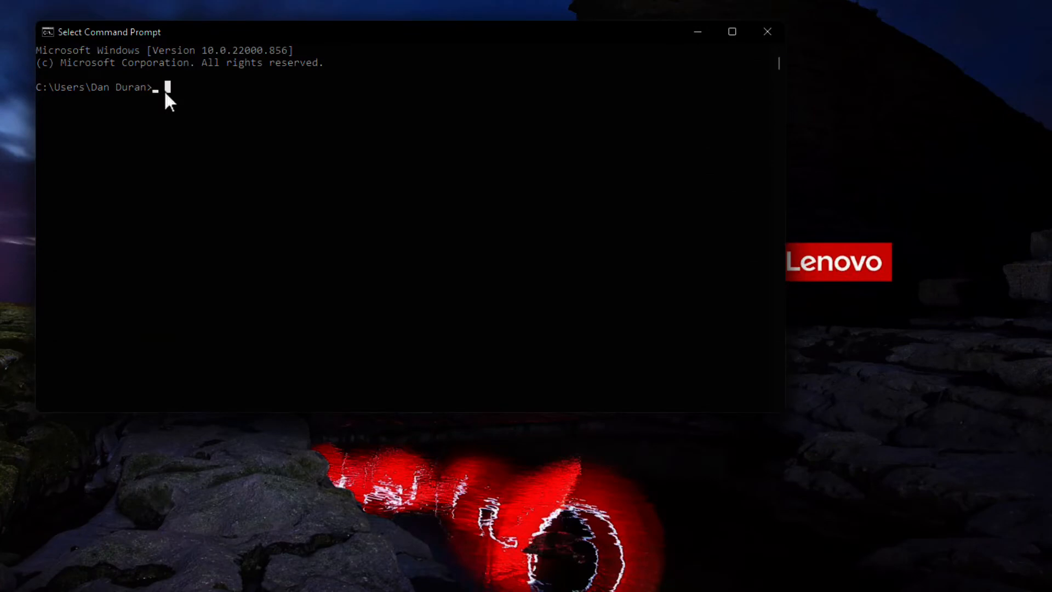
- Begin an ssh -i command in Command Prompt and insert the path of the PEM key file from the Documents folder
text(ssh)
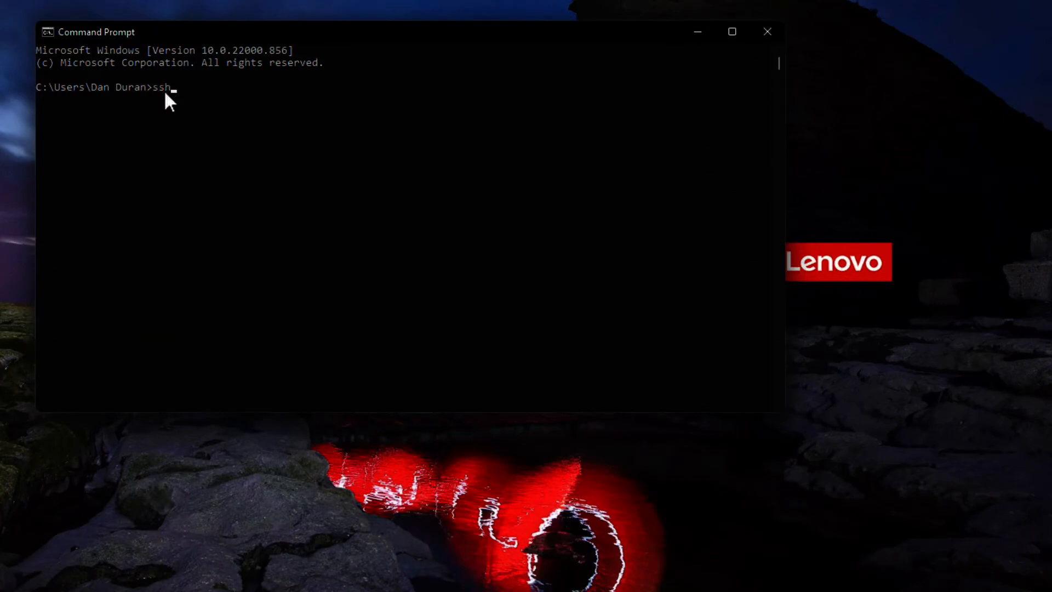
text( -i)
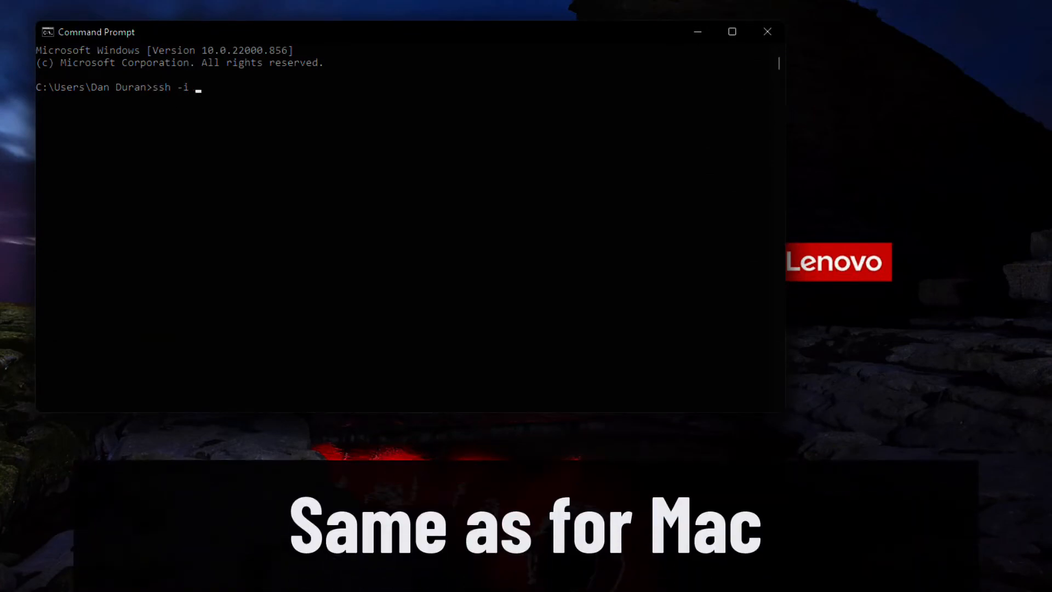
key(super+e)
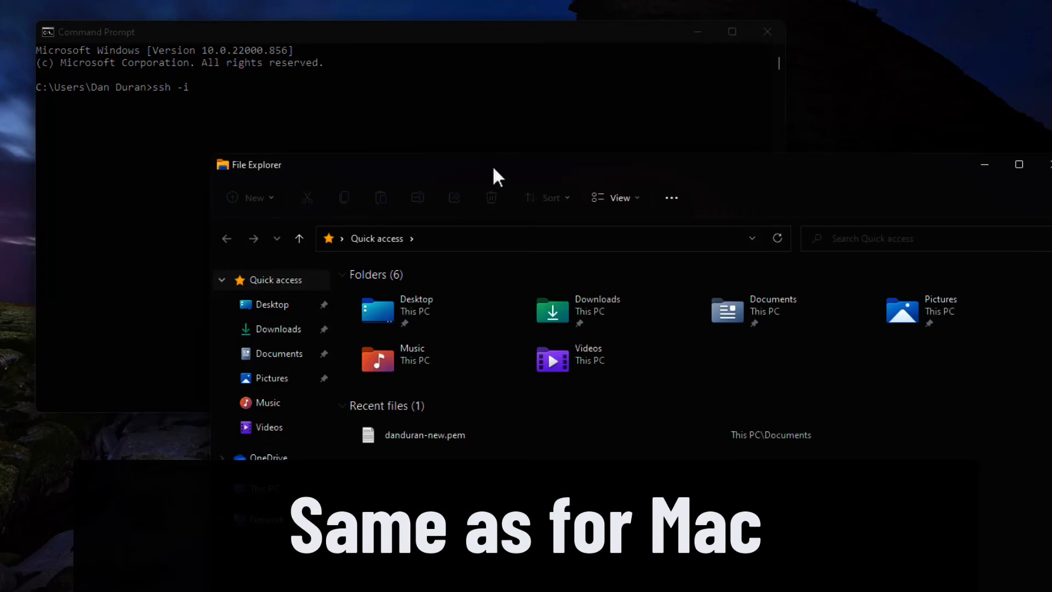
double_click(783, 307)
click(401, 294)
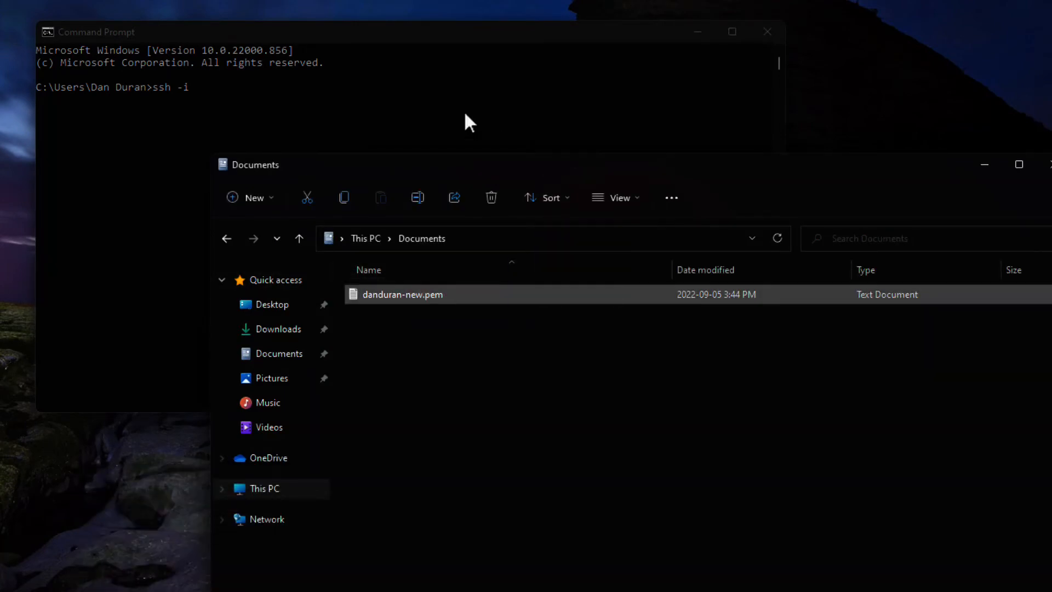
drag(362, 107, 360, 103)
click(423, 94)
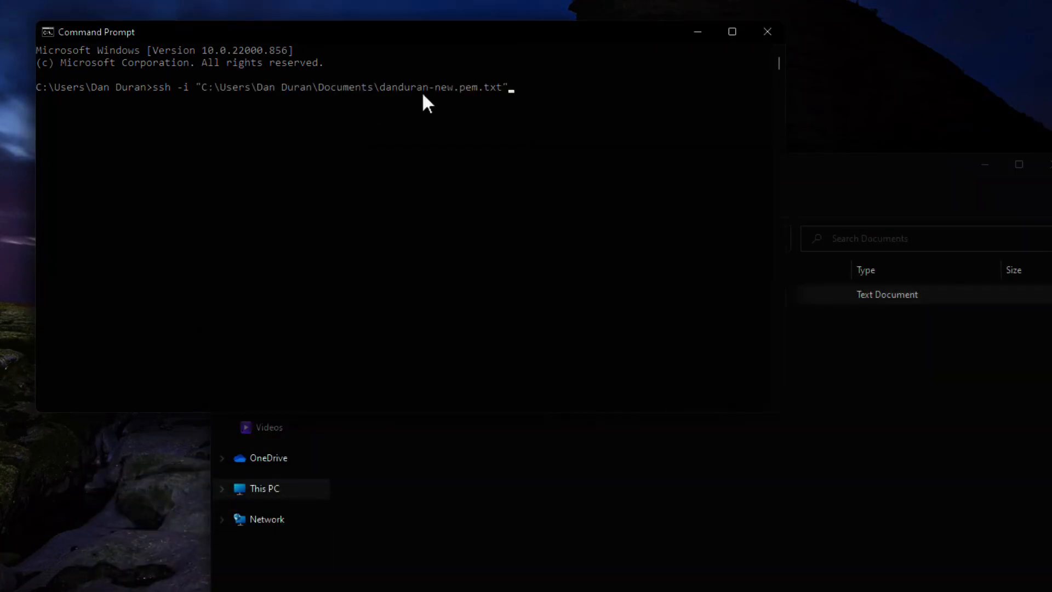
text(admin@3.136.200.143)
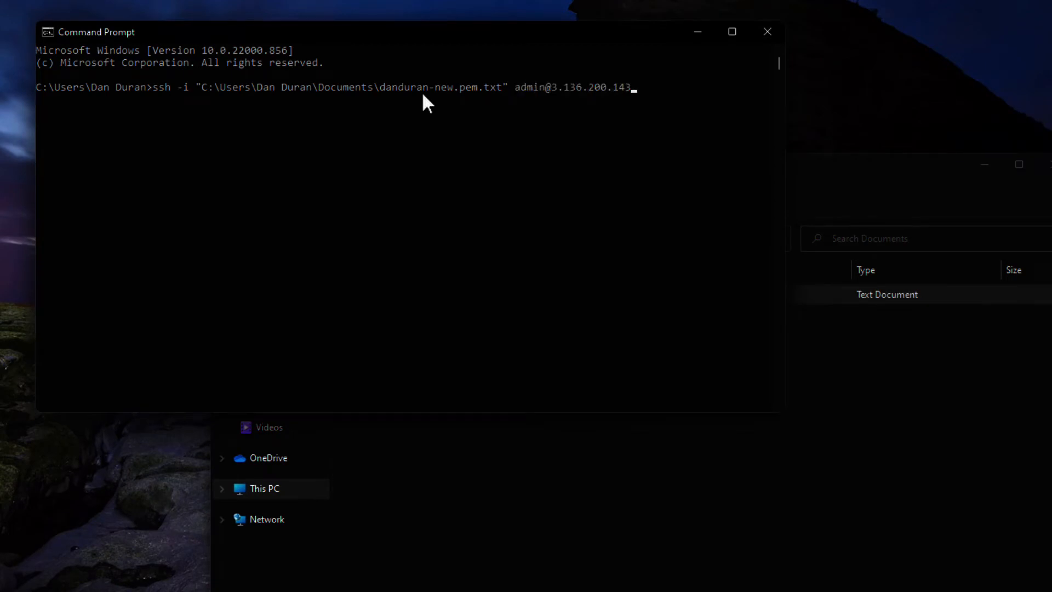
key(Return)
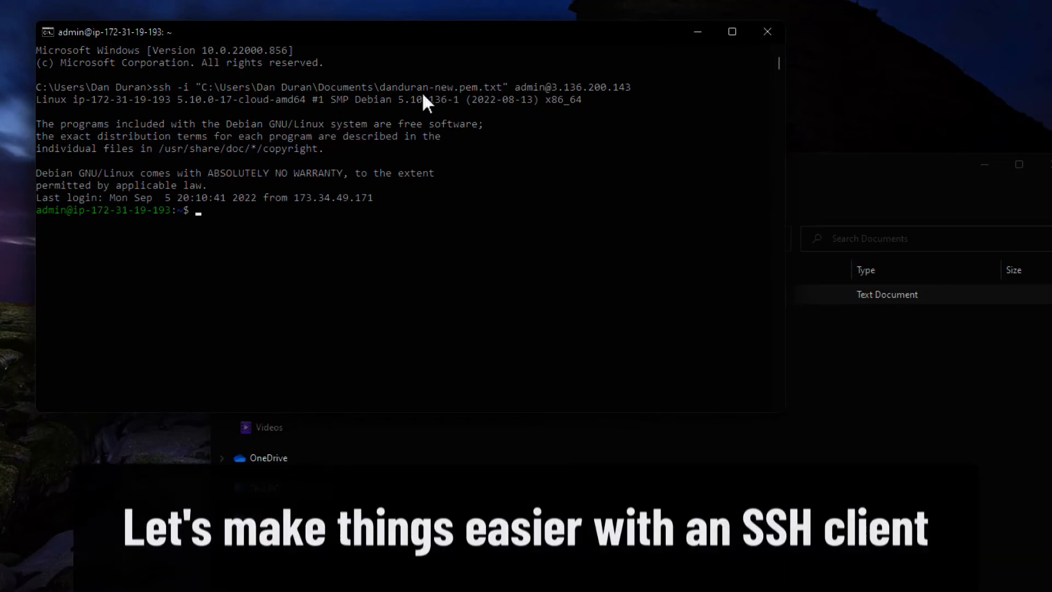
text(w)
key(Return)
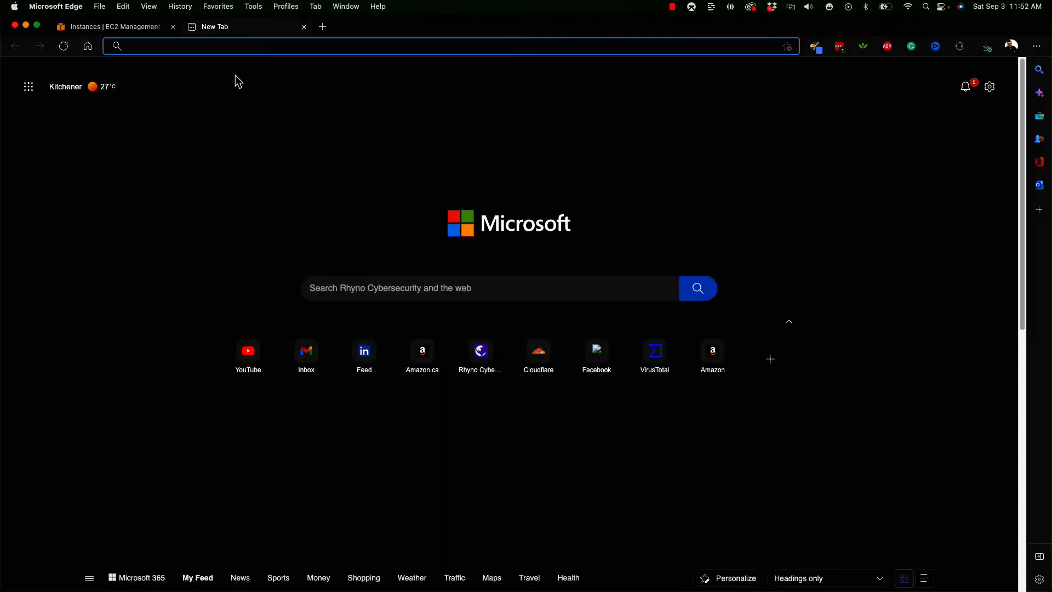
- Search for termius in Microsoft Edge and open the macOS download page on the Termius website
text(termius)
key(Return)
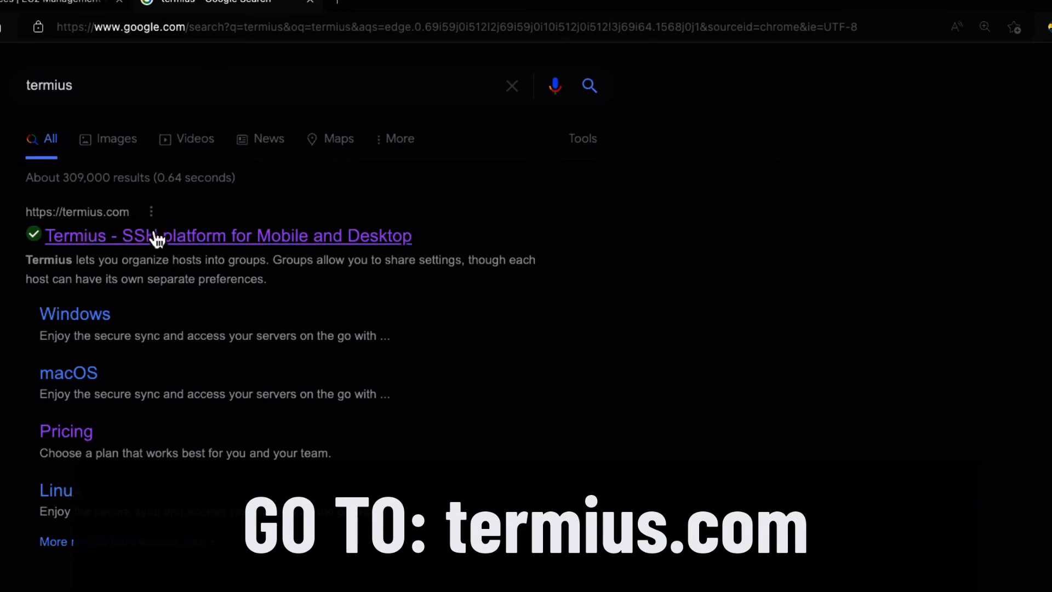
click(194, 237)
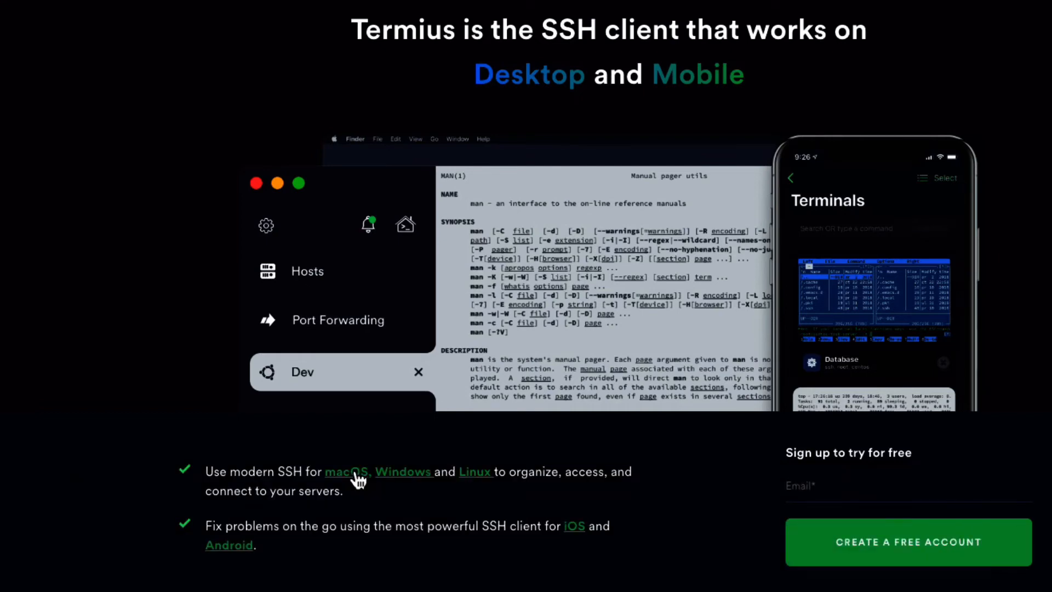
click(355, 472)
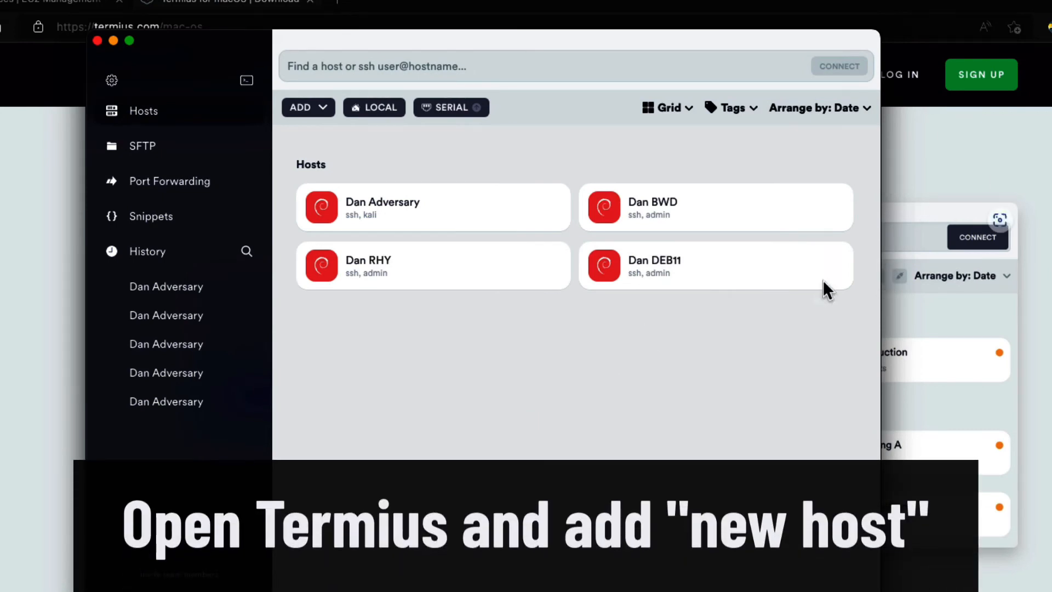
- Add a new host in Termius, label it with the owner's name and set its address to 3.136.200.143
click(323, 108)
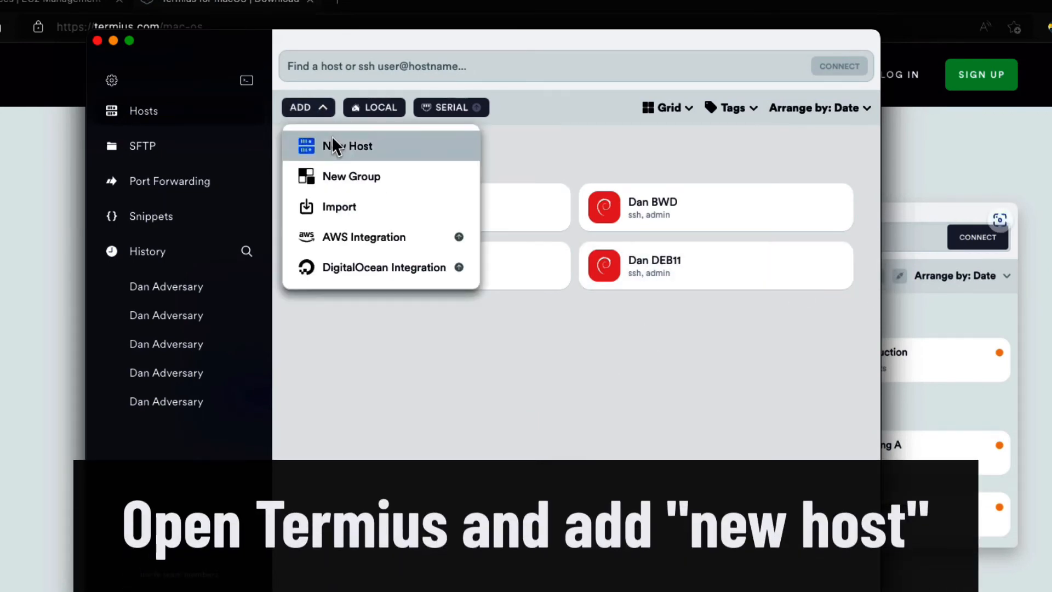
click(332, 140)
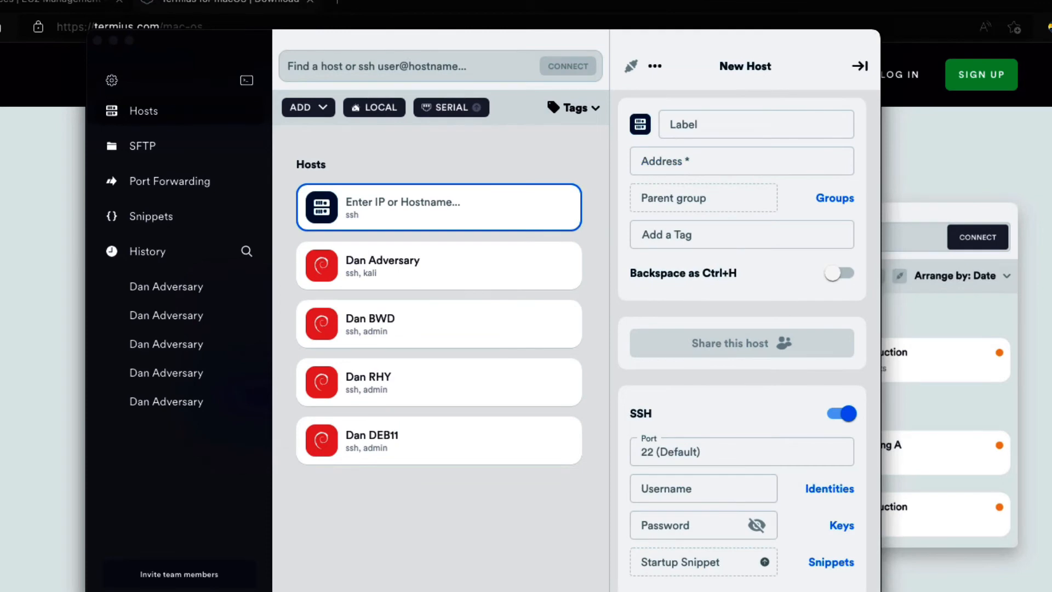
click(721, 125)
click(711, 160)
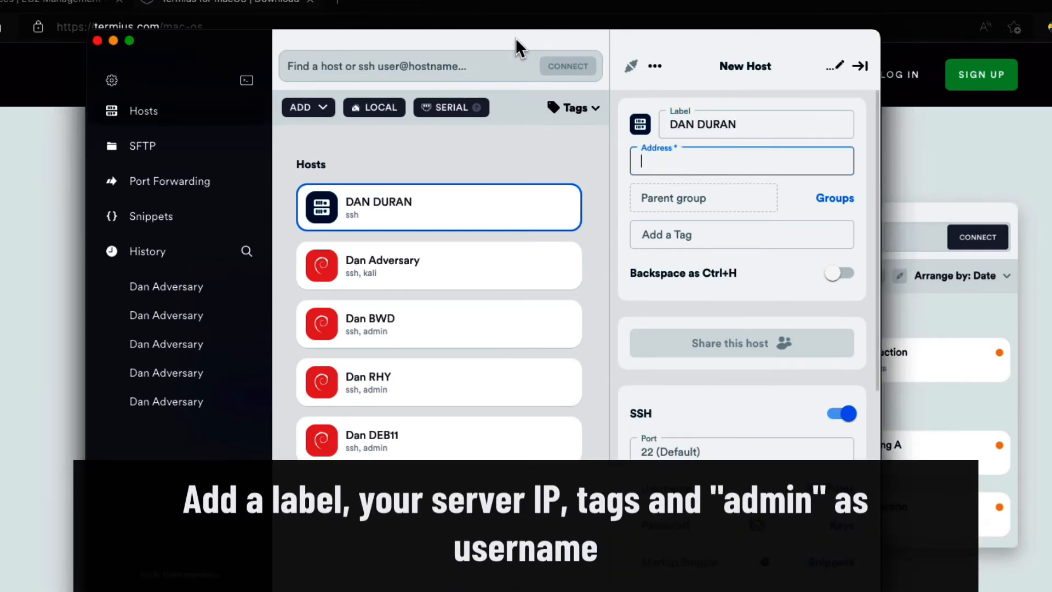
text(3.136.200.143)
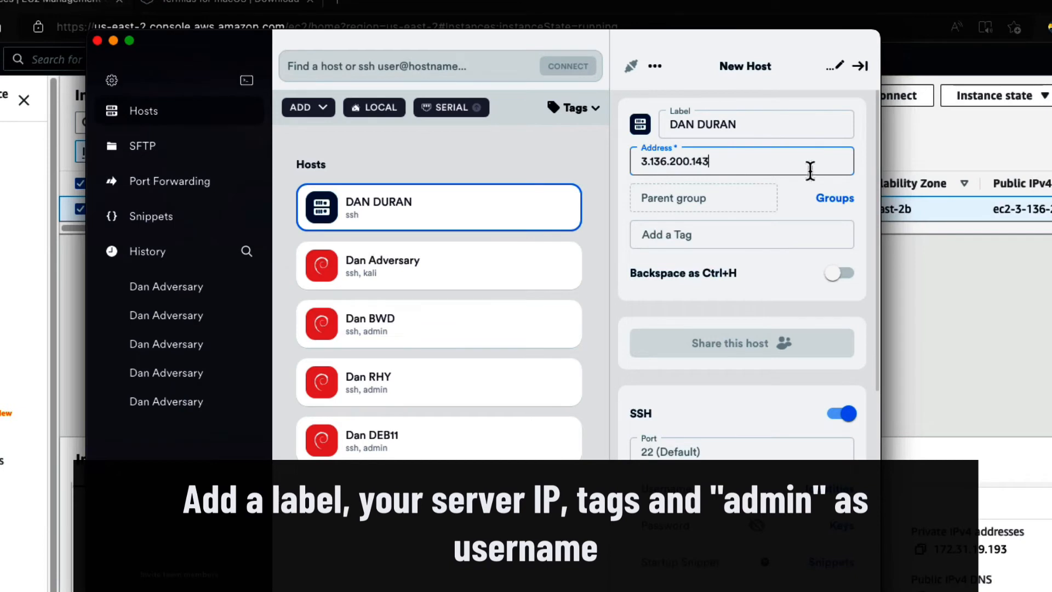
- Add the tags linux, debian and website to the new host
click(706, 235)
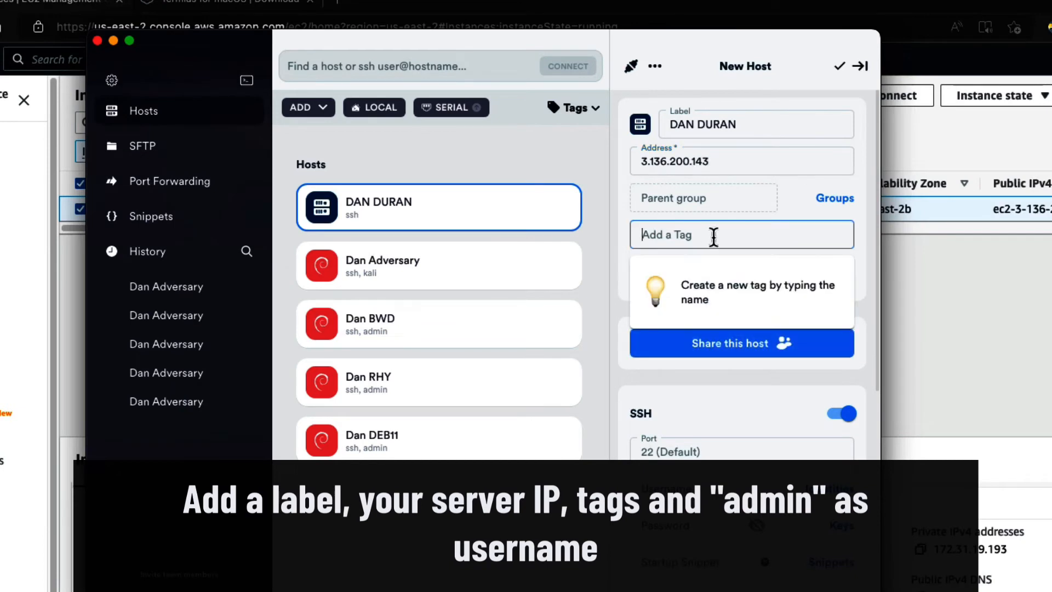
text(linux)
key(Return)
text(debian)
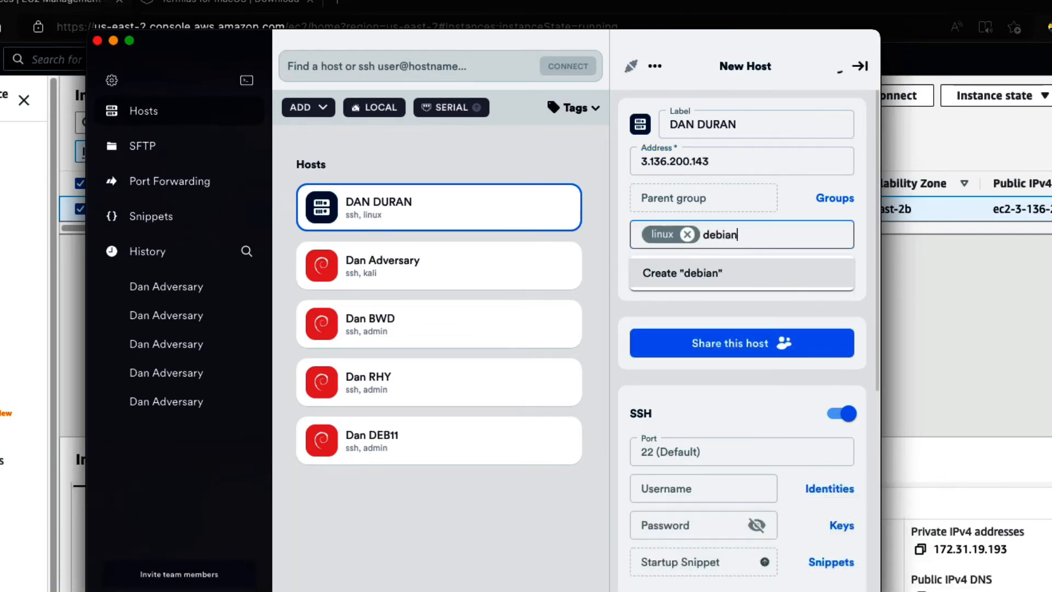
key(Return)
text(website)
key(Return)
- Set the new host's SSH username to admin
scroll(722, 313, down, 4)
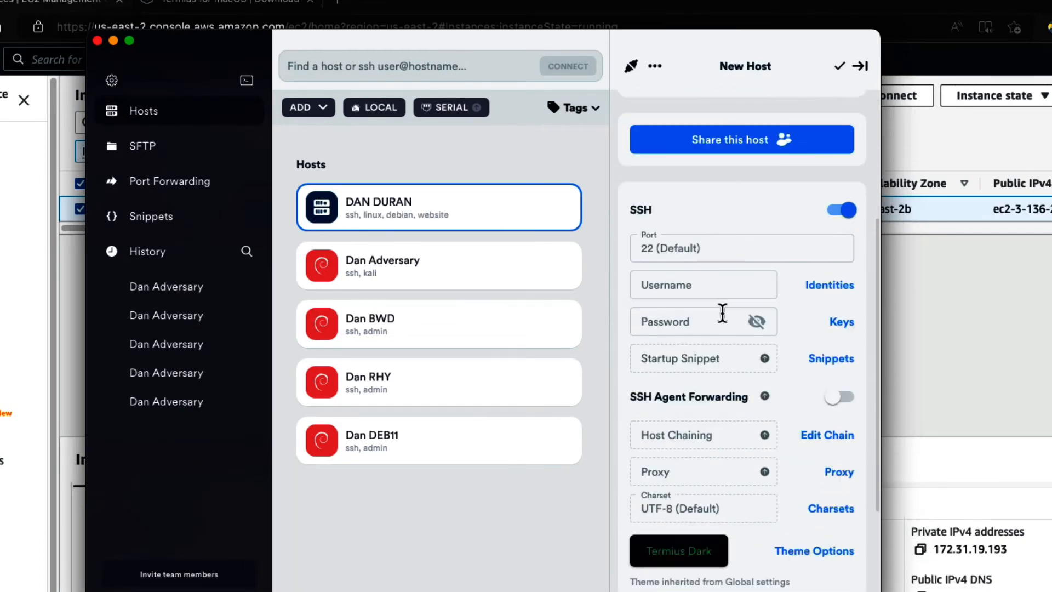
click(711, 284)
text(admin)
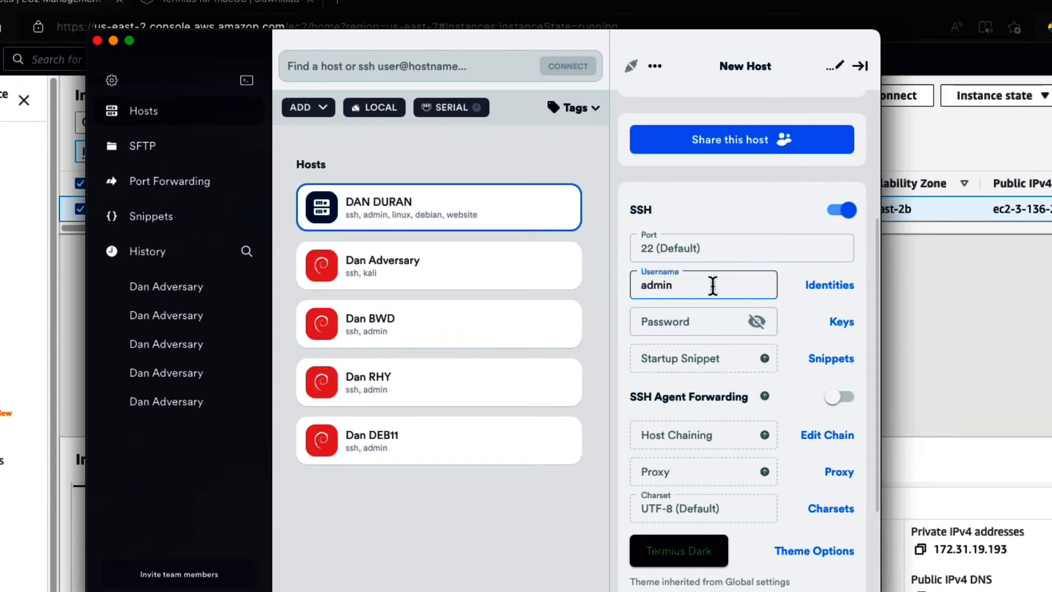
- Create a new key for the host, name it after the owner, import the private key from the PEM file and save it
scroll(691, 318, down, 3)
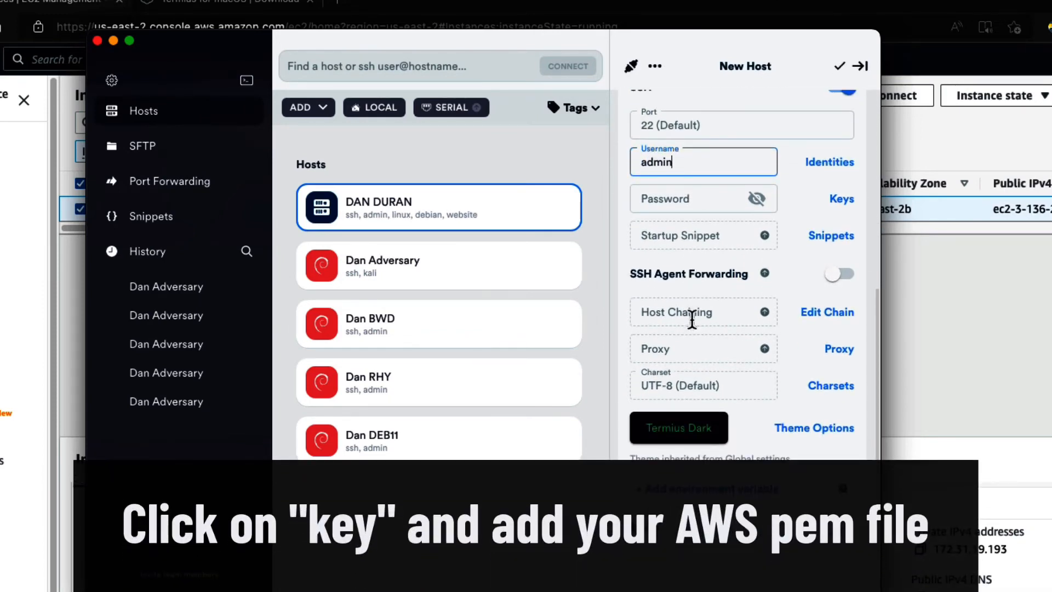
click(836, 249)
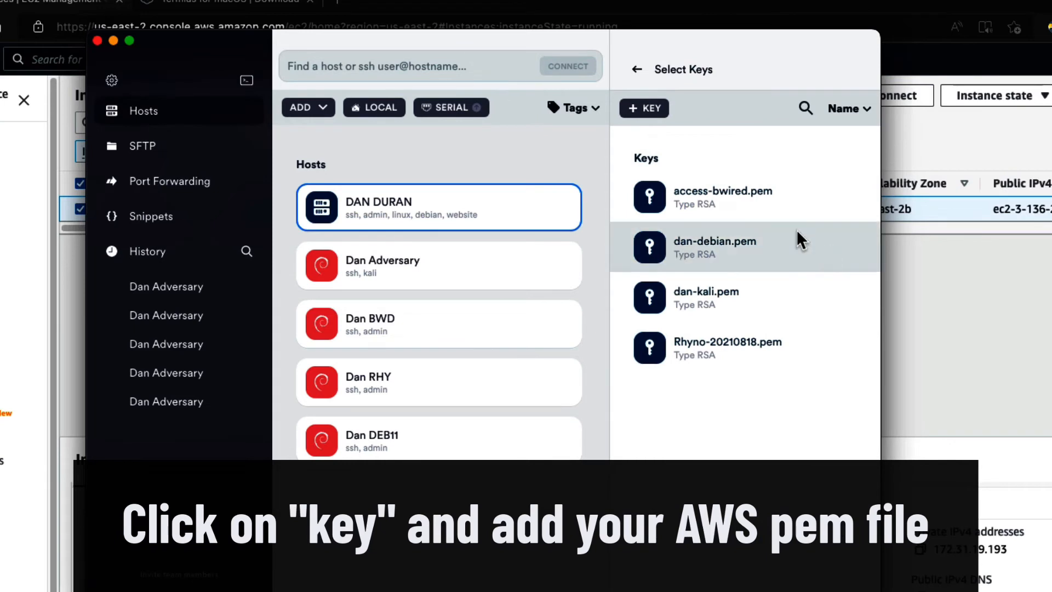
click(654, 108)
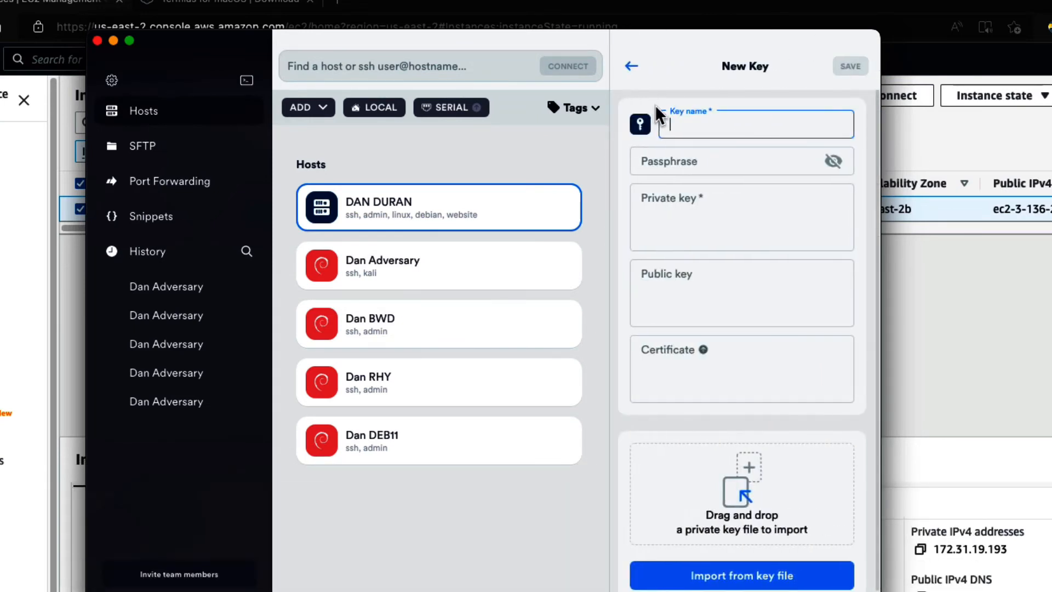
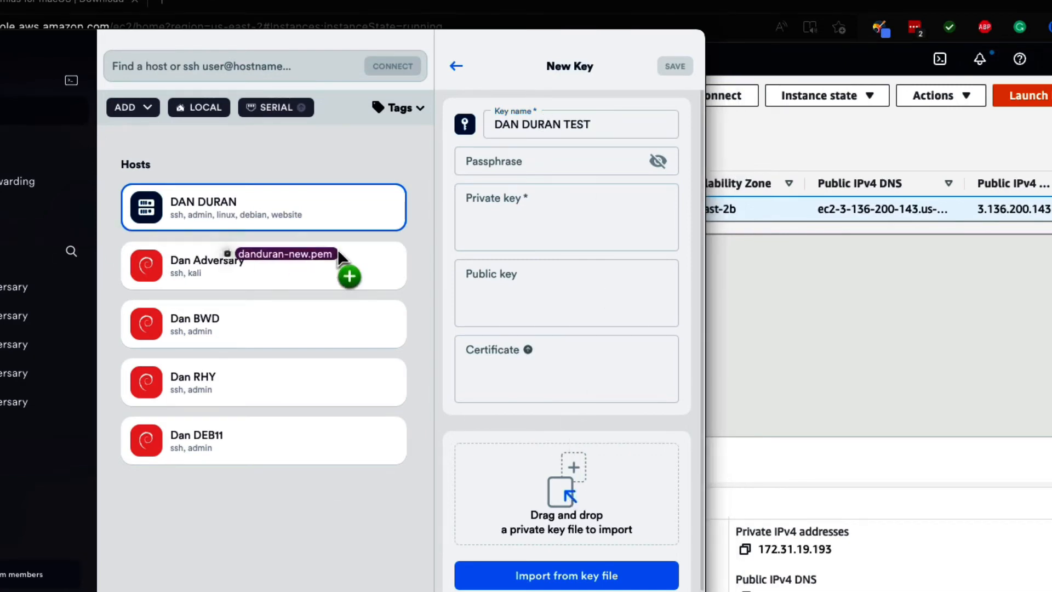
drag(337, 249, 599, 504)
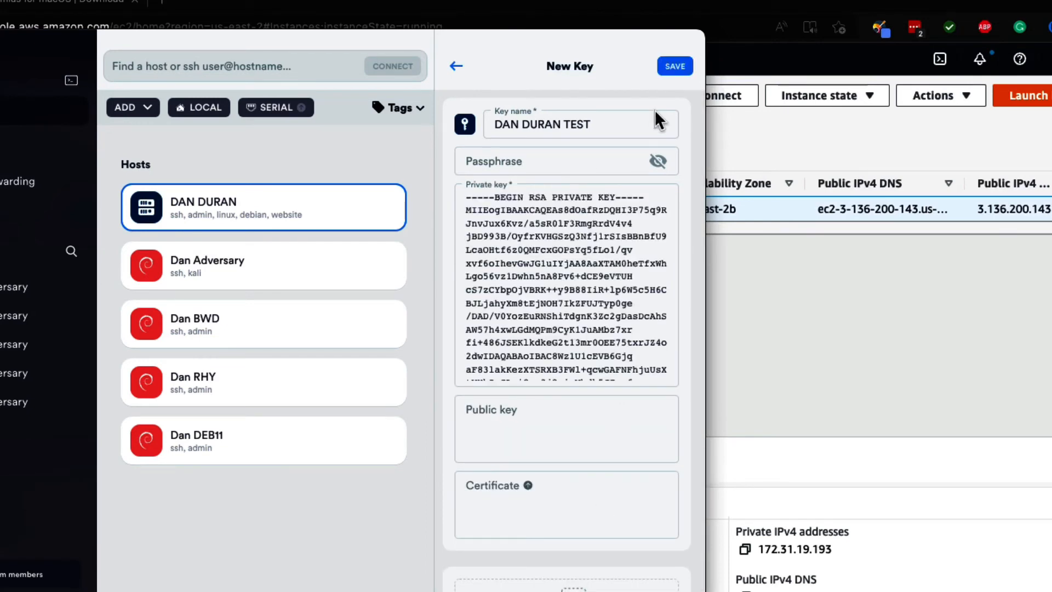
click(675, 66)
- Connect to the new host, add its fingerprint to the known hosts and start a root shell with sudo su
scroll(606, 403, up, 5)
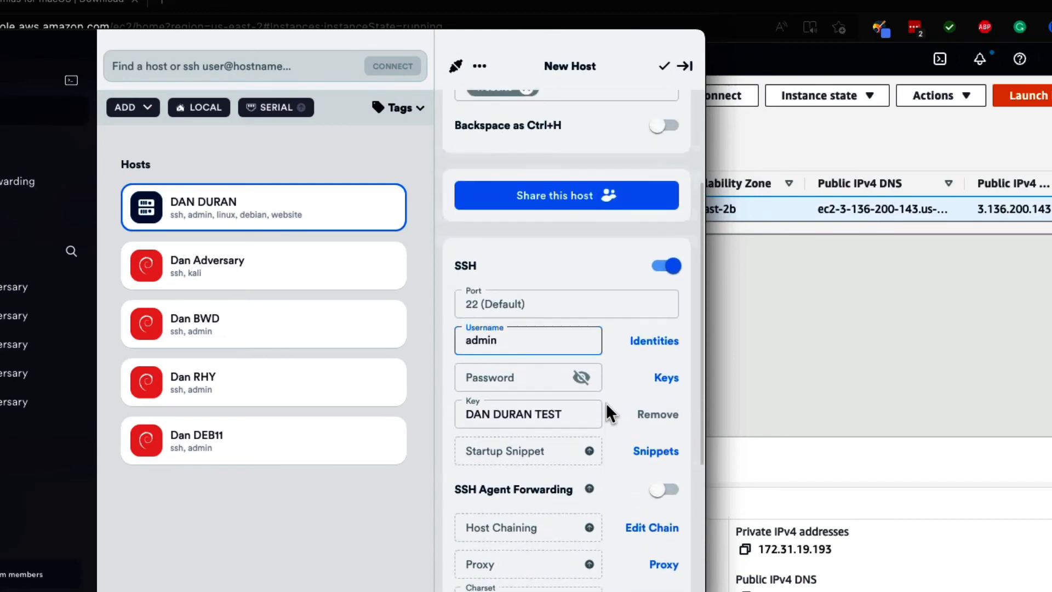
click(234, 216)
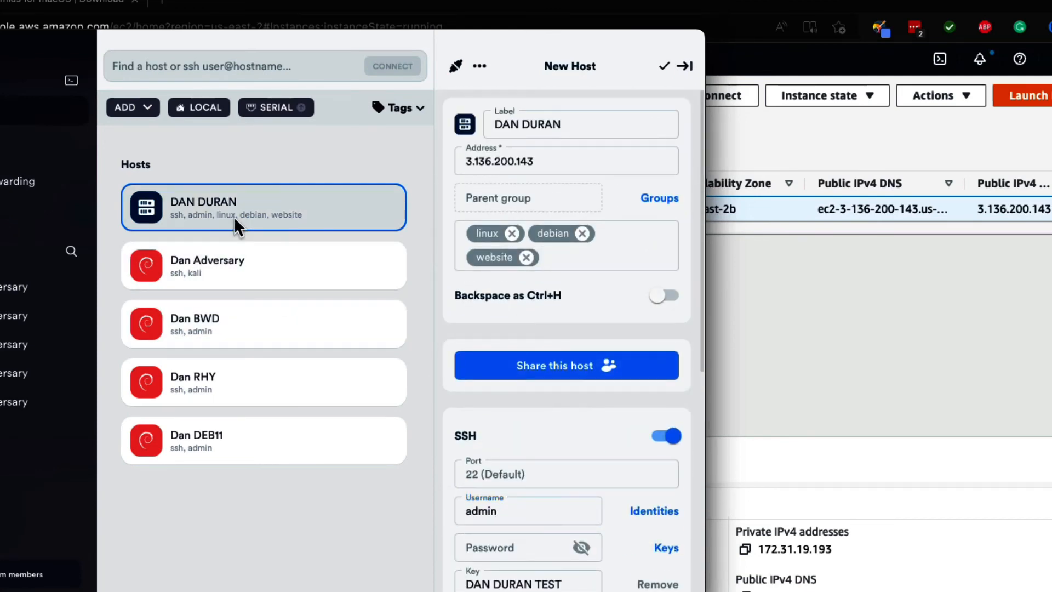
double_click(193, 203)
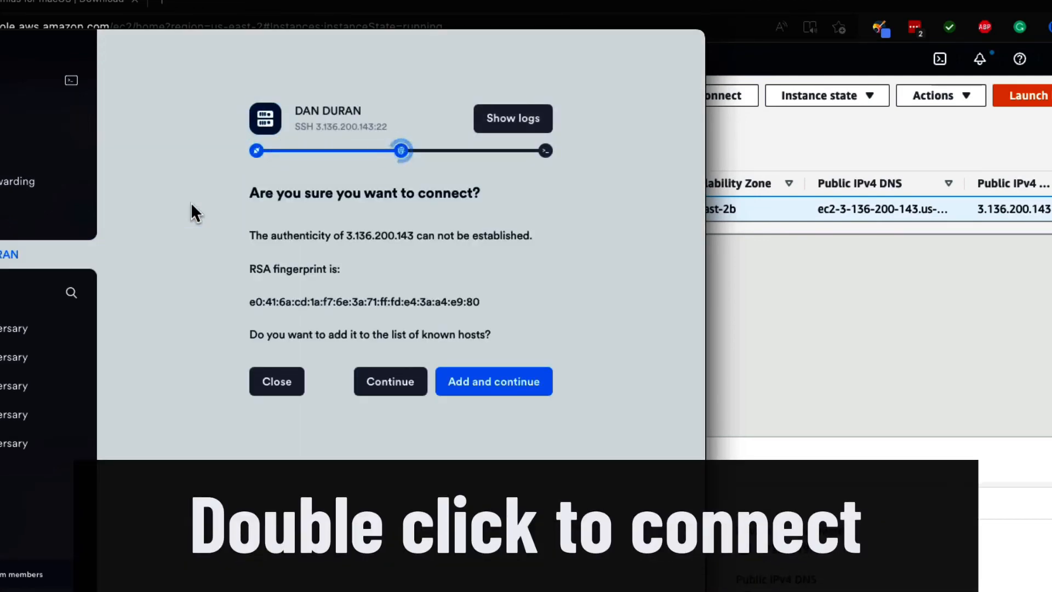
click(508, 379)
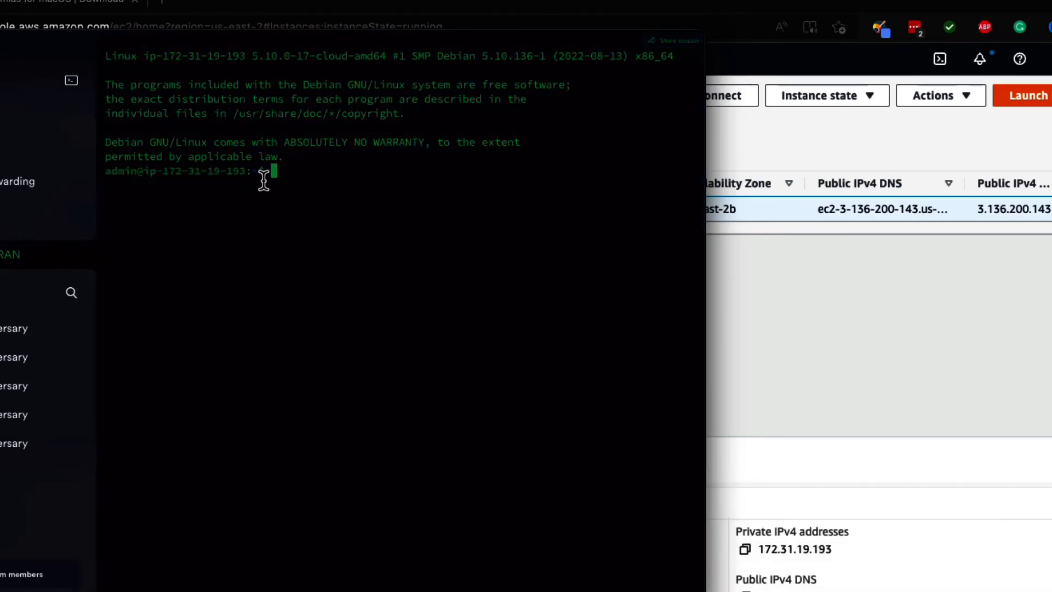
text(sudo su)
key(Return)
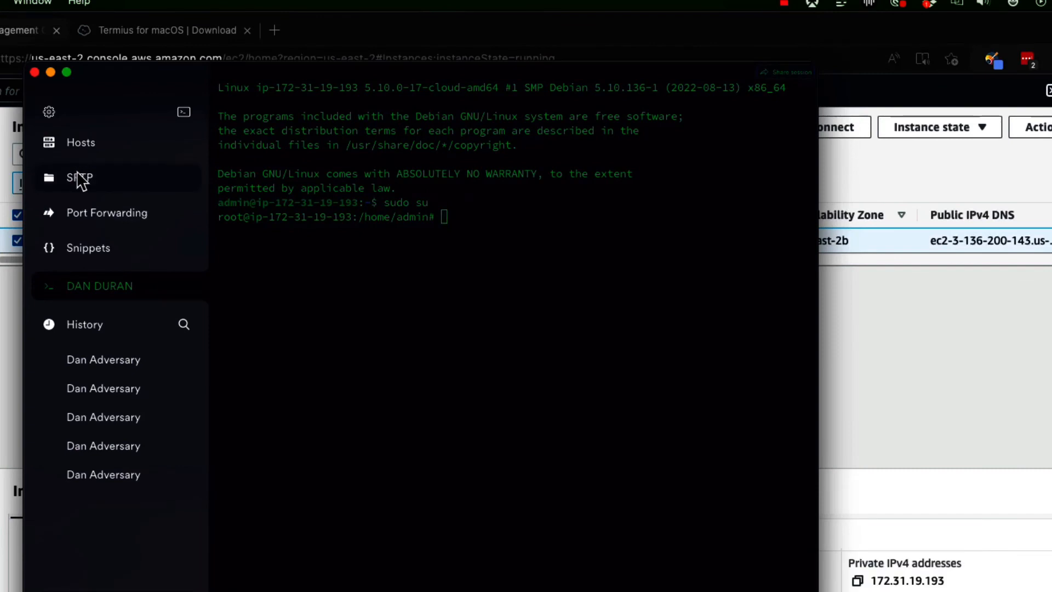
- Open an SFTP connection to the new host, go up to its home folder and reopen the admin folder
click(79, 176)
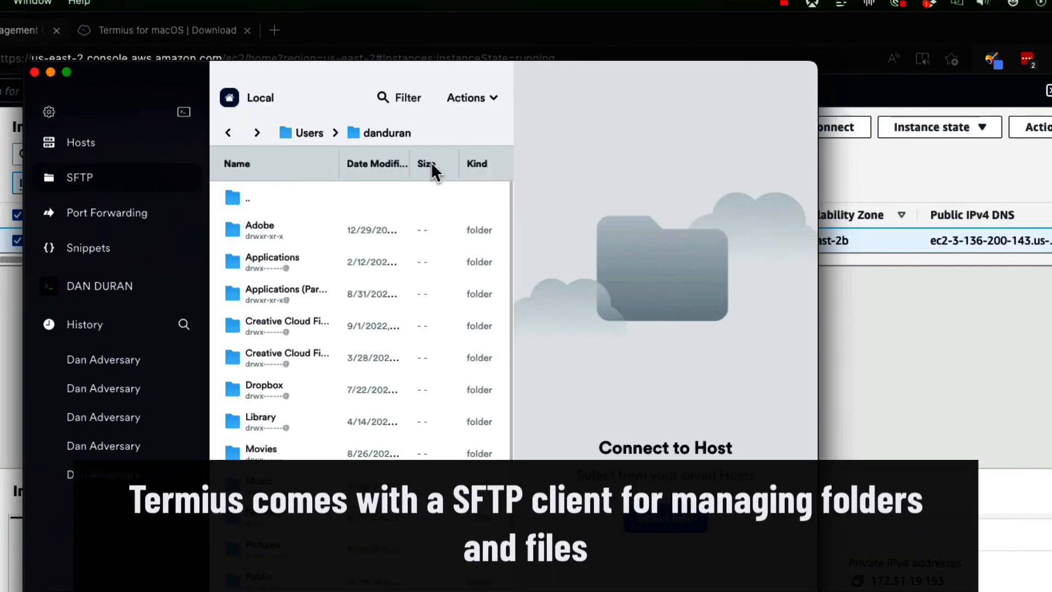
click(665, 517)
click(631, 259)
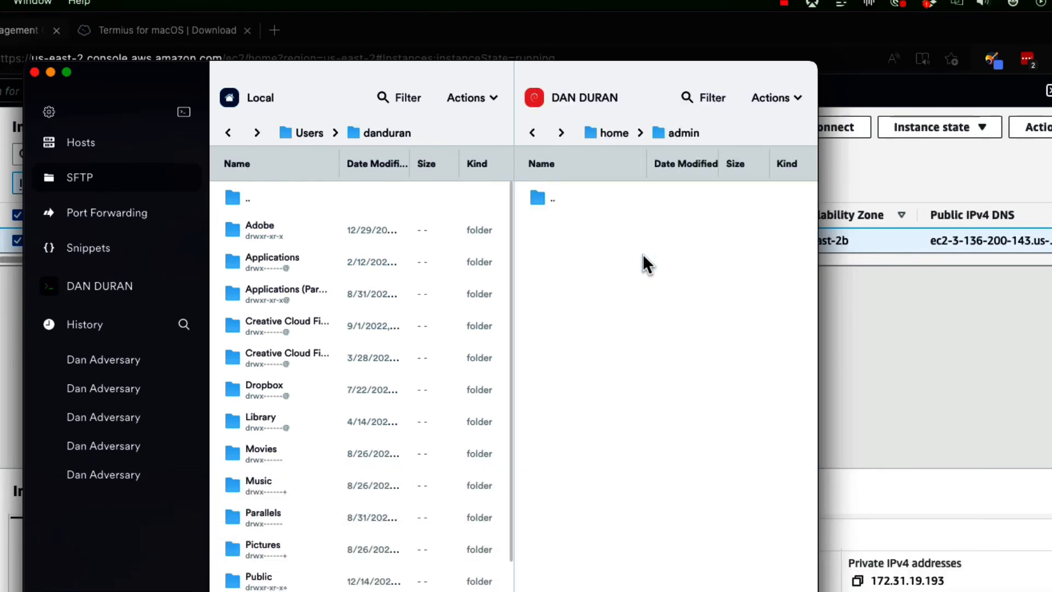
double_click(553, 196)
double_click(575, 237)
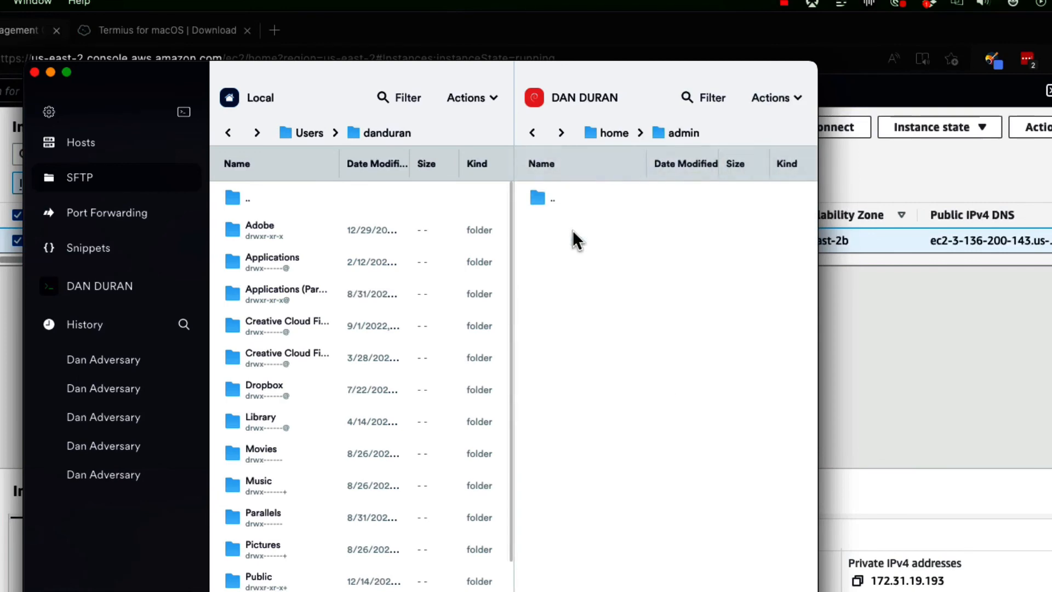